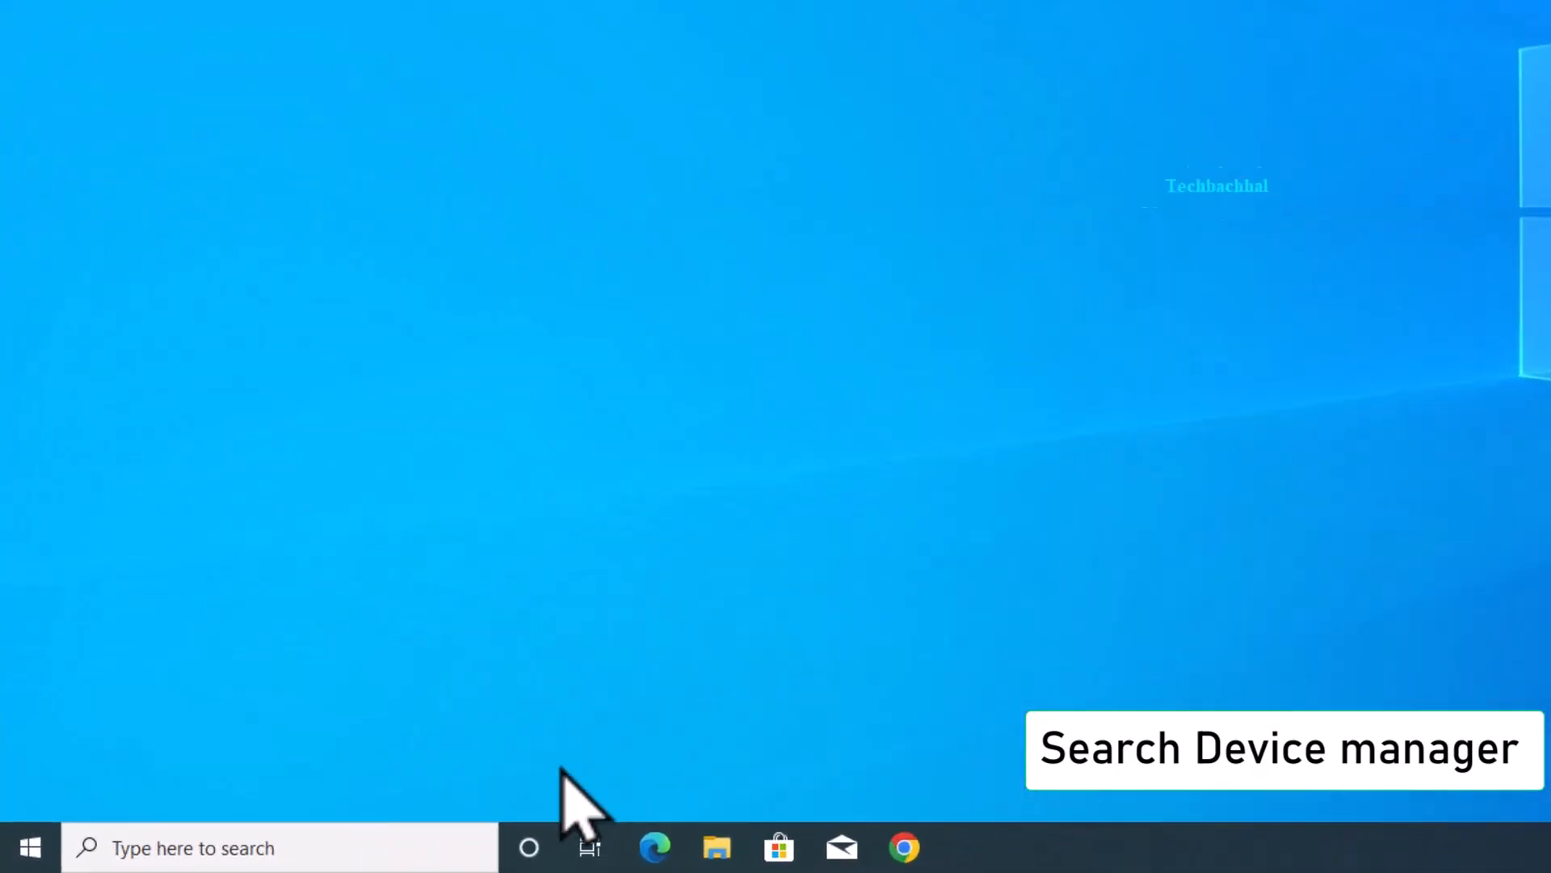
- Search Windows for "device" and open Device Manager
left_click(132, 855)
type("devi")
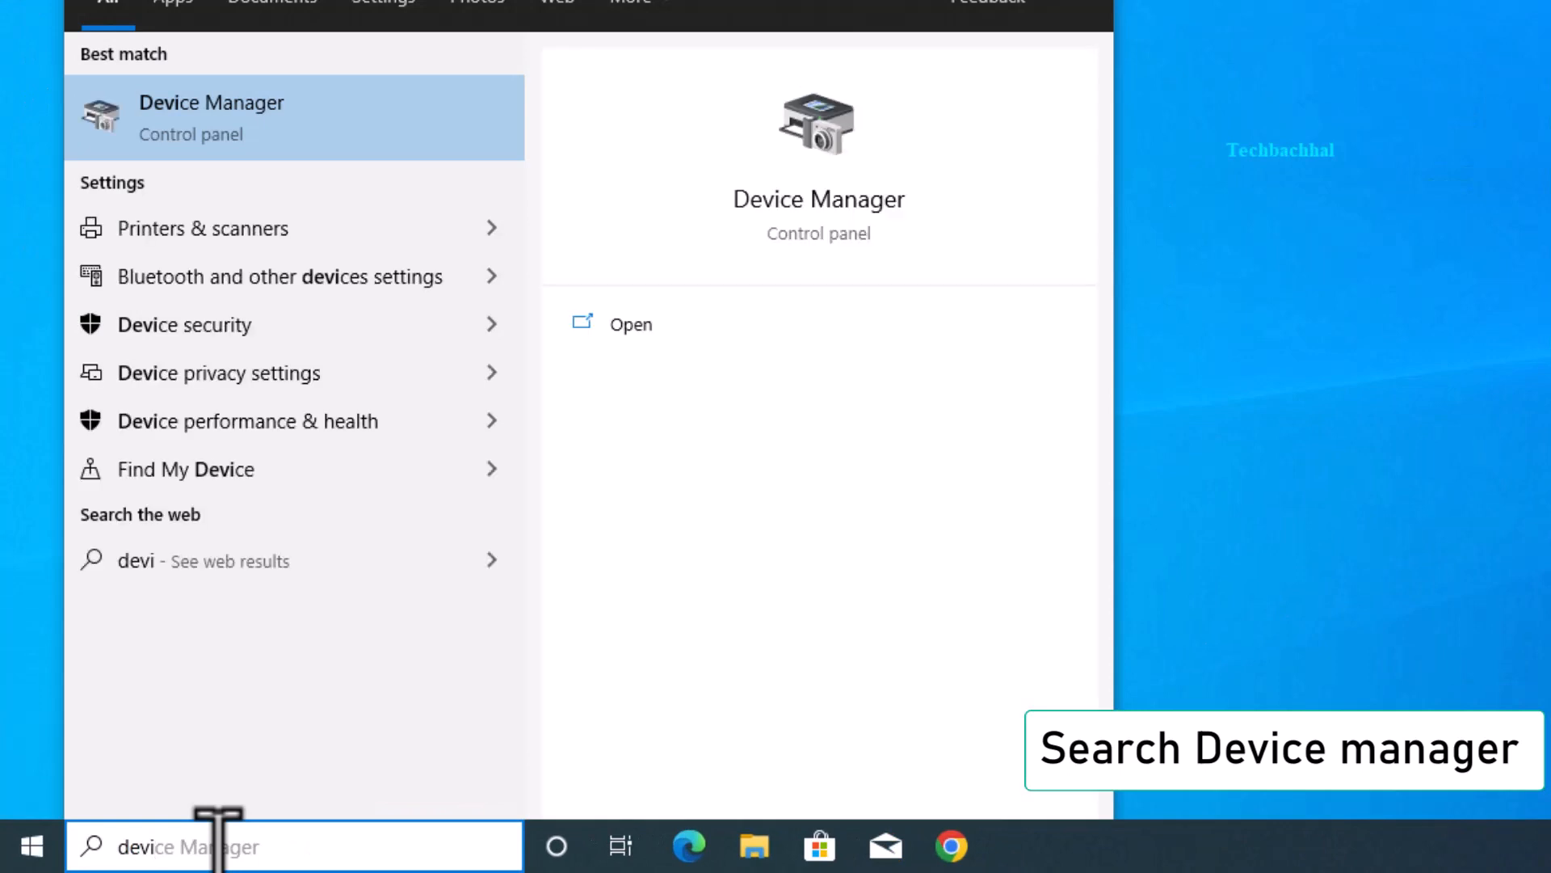
type("ce")
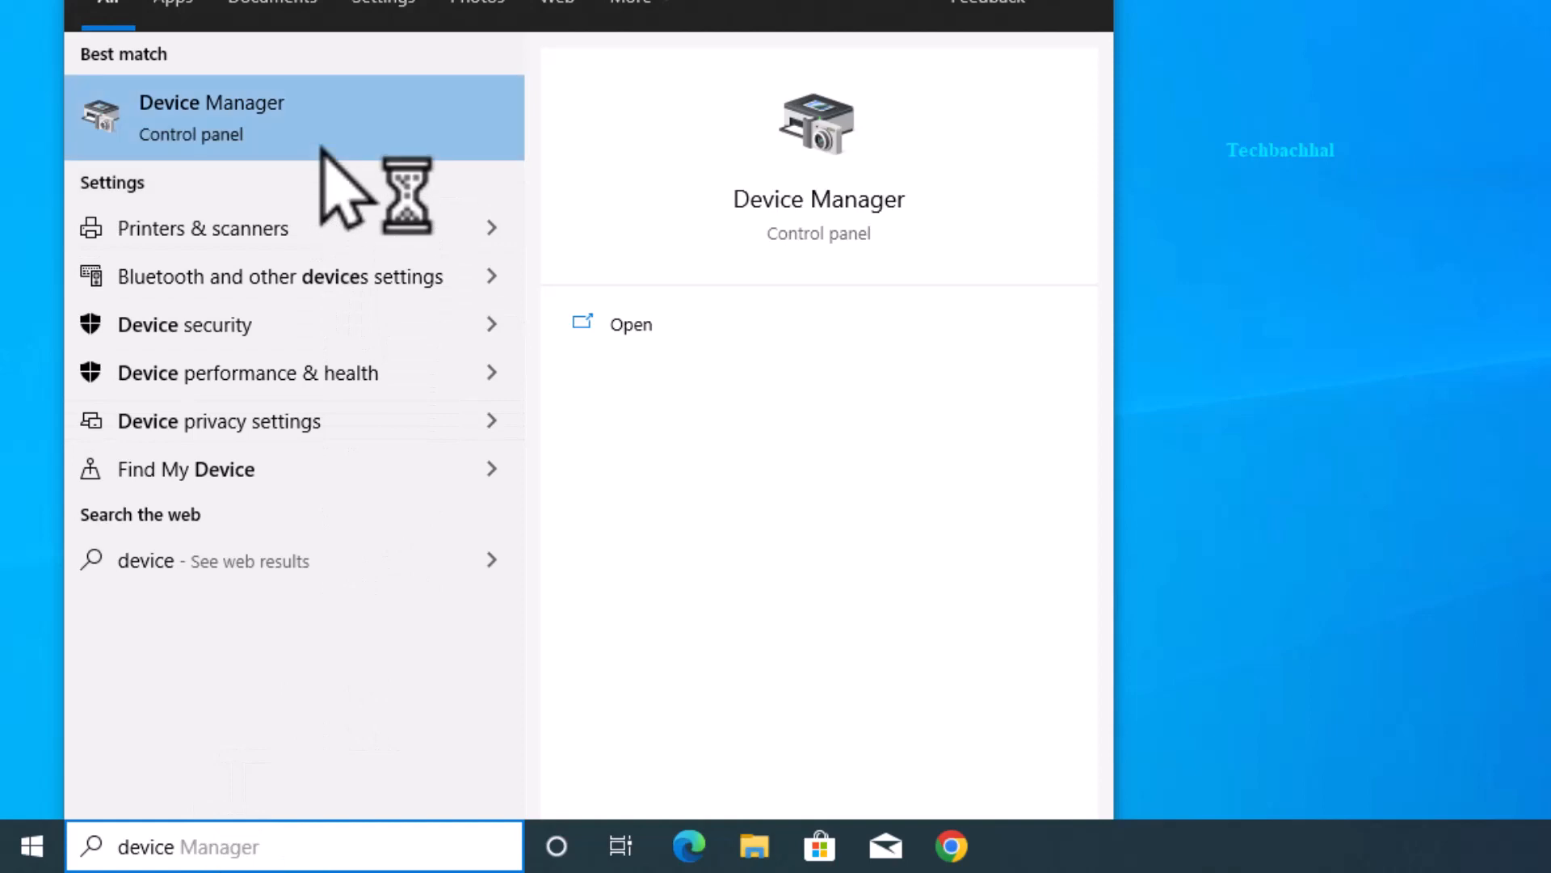
left_click(278, 113)
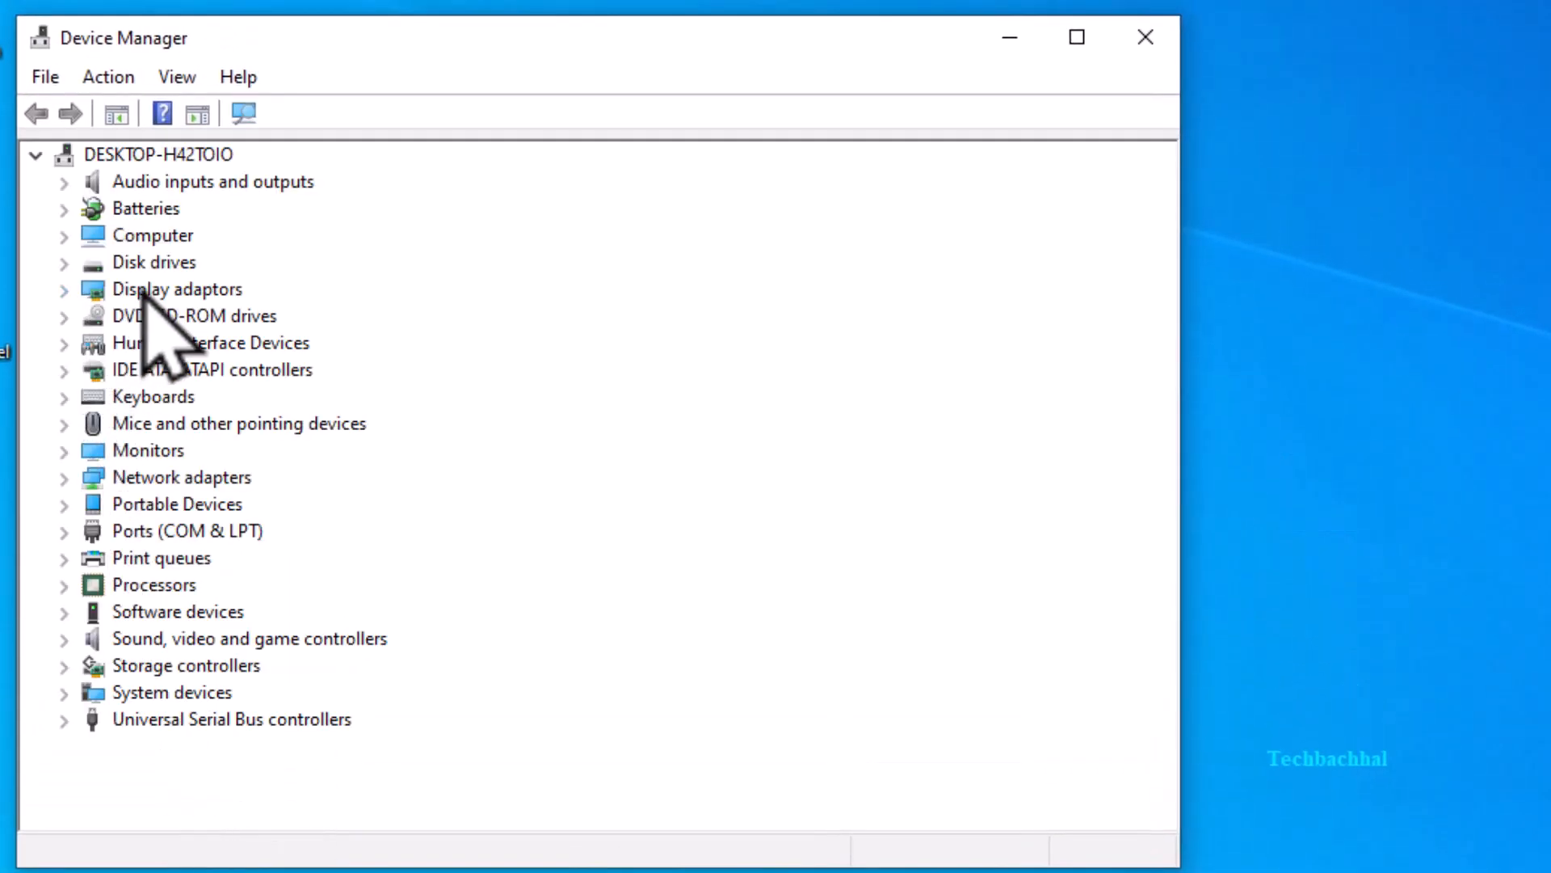
- Update the VMware SVGA 3D display adaptor's driver manually, choosing VMware SVGA 3D from the list of available drivers on the computer
left_click(63, 289)
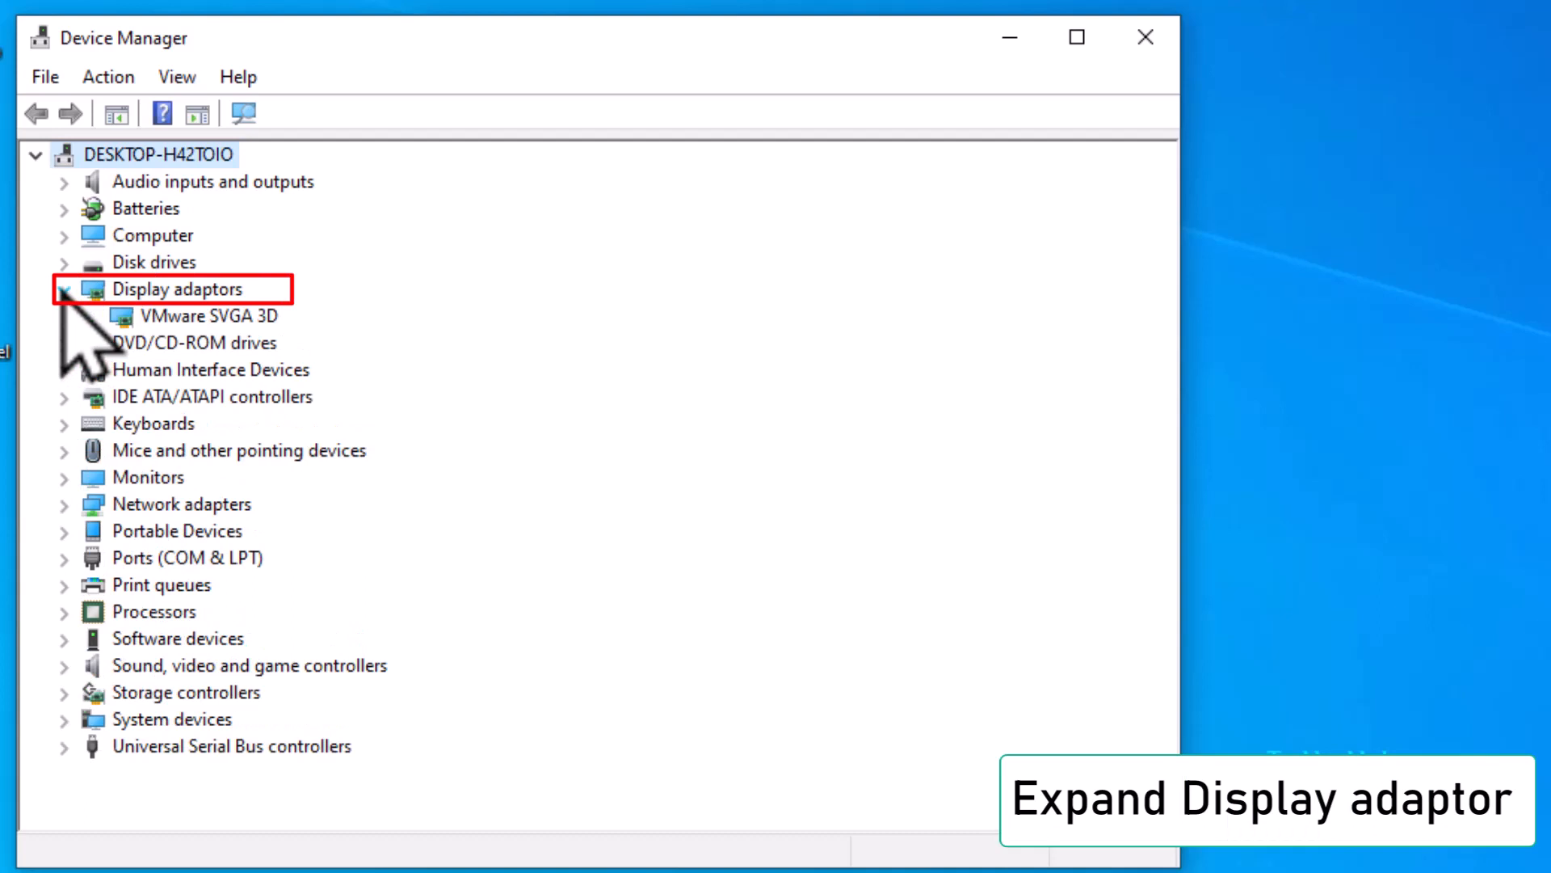
right_click(199, 318)
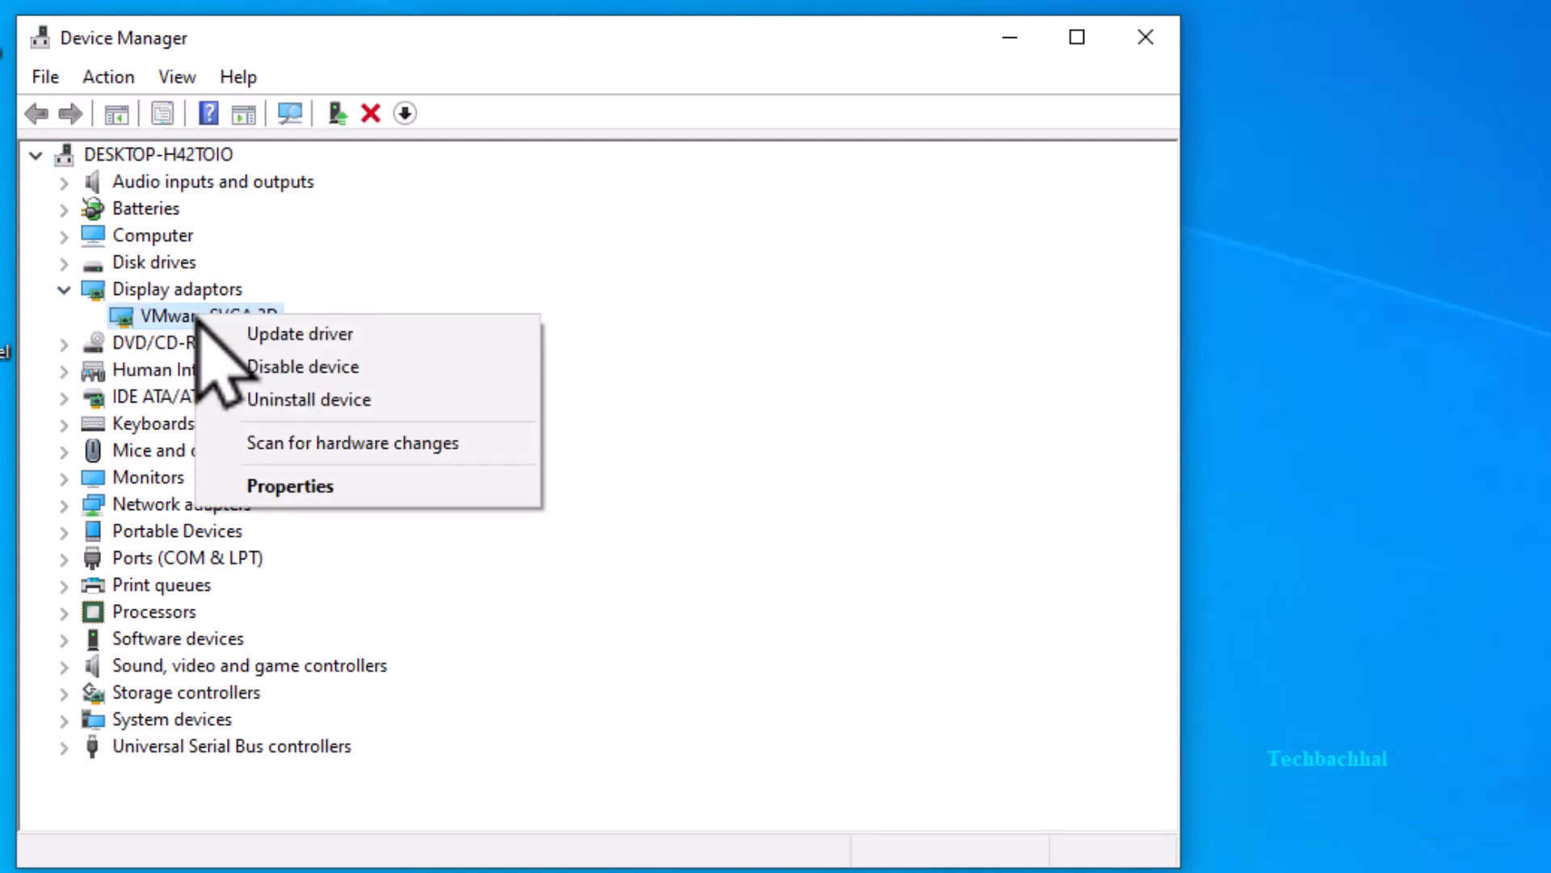
left_click(292, 334)
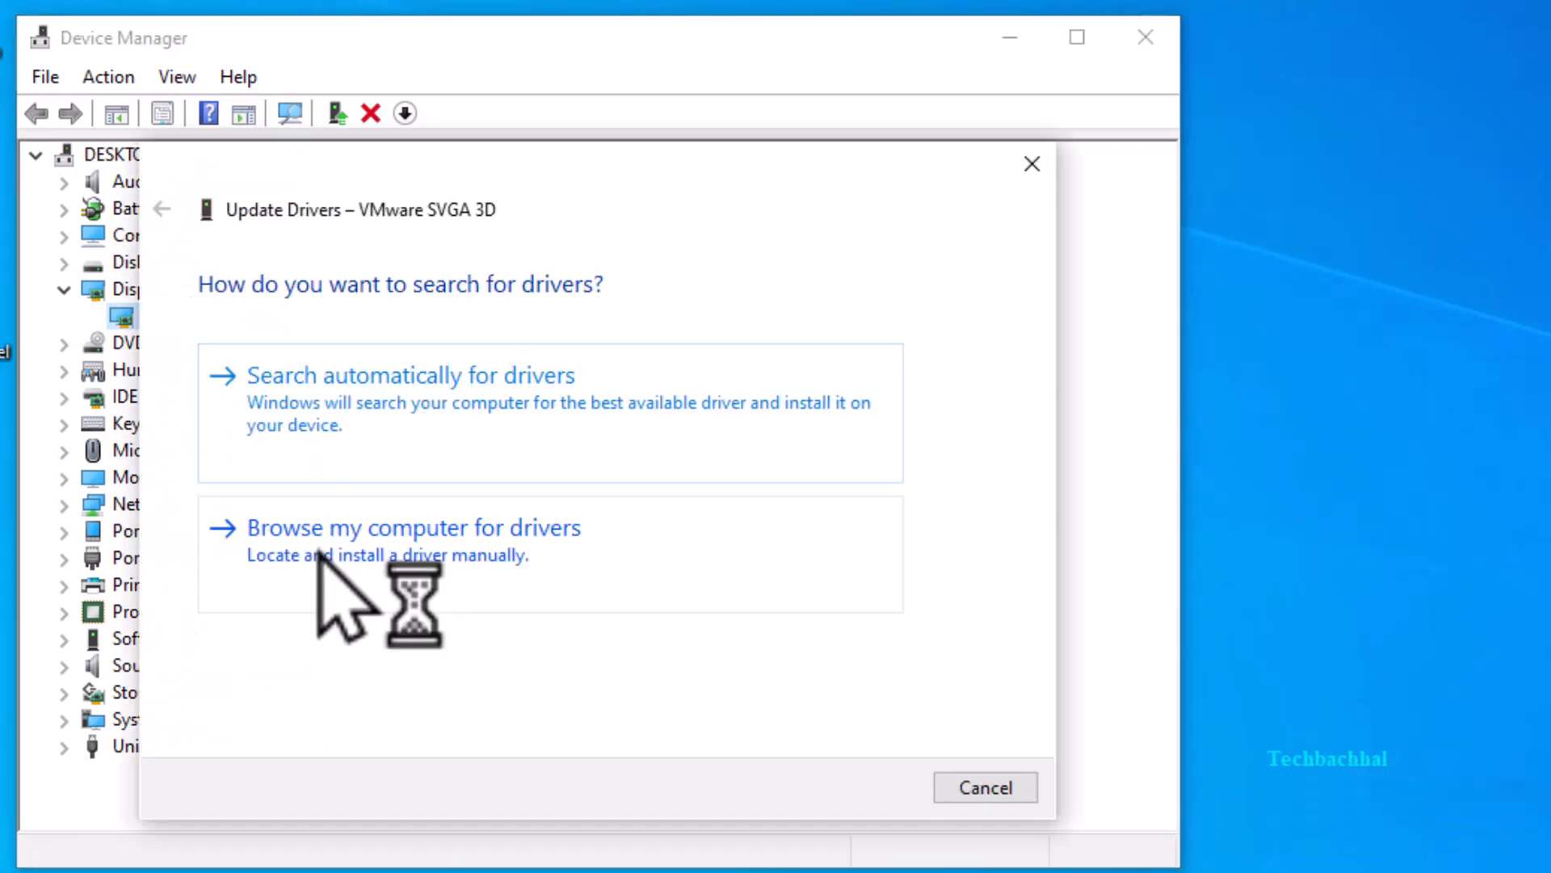
left_click(316, 543)
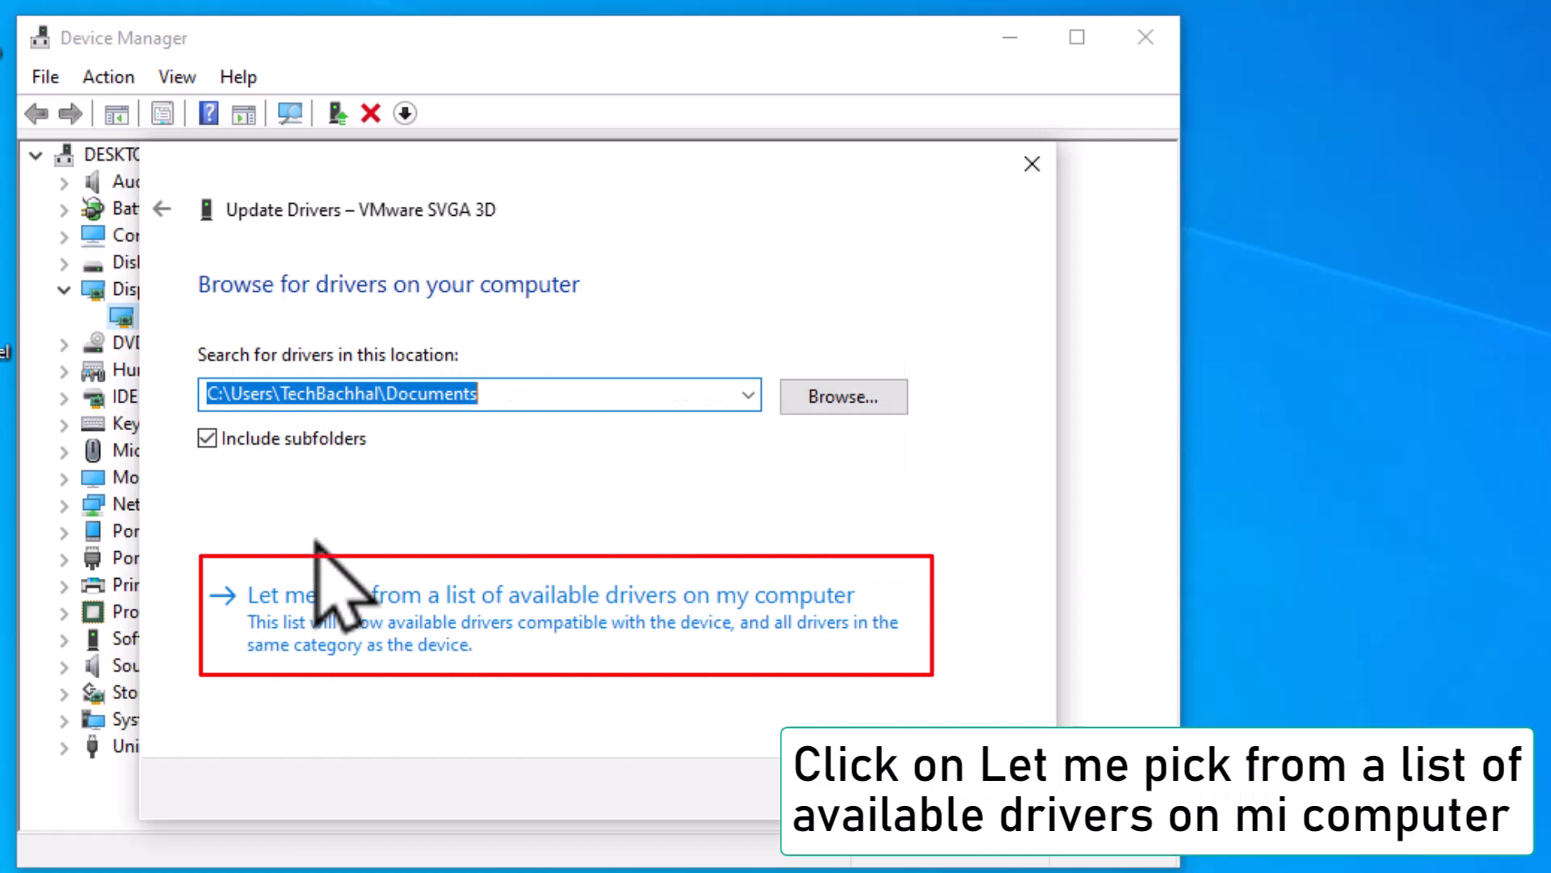
left_click(309, 618)
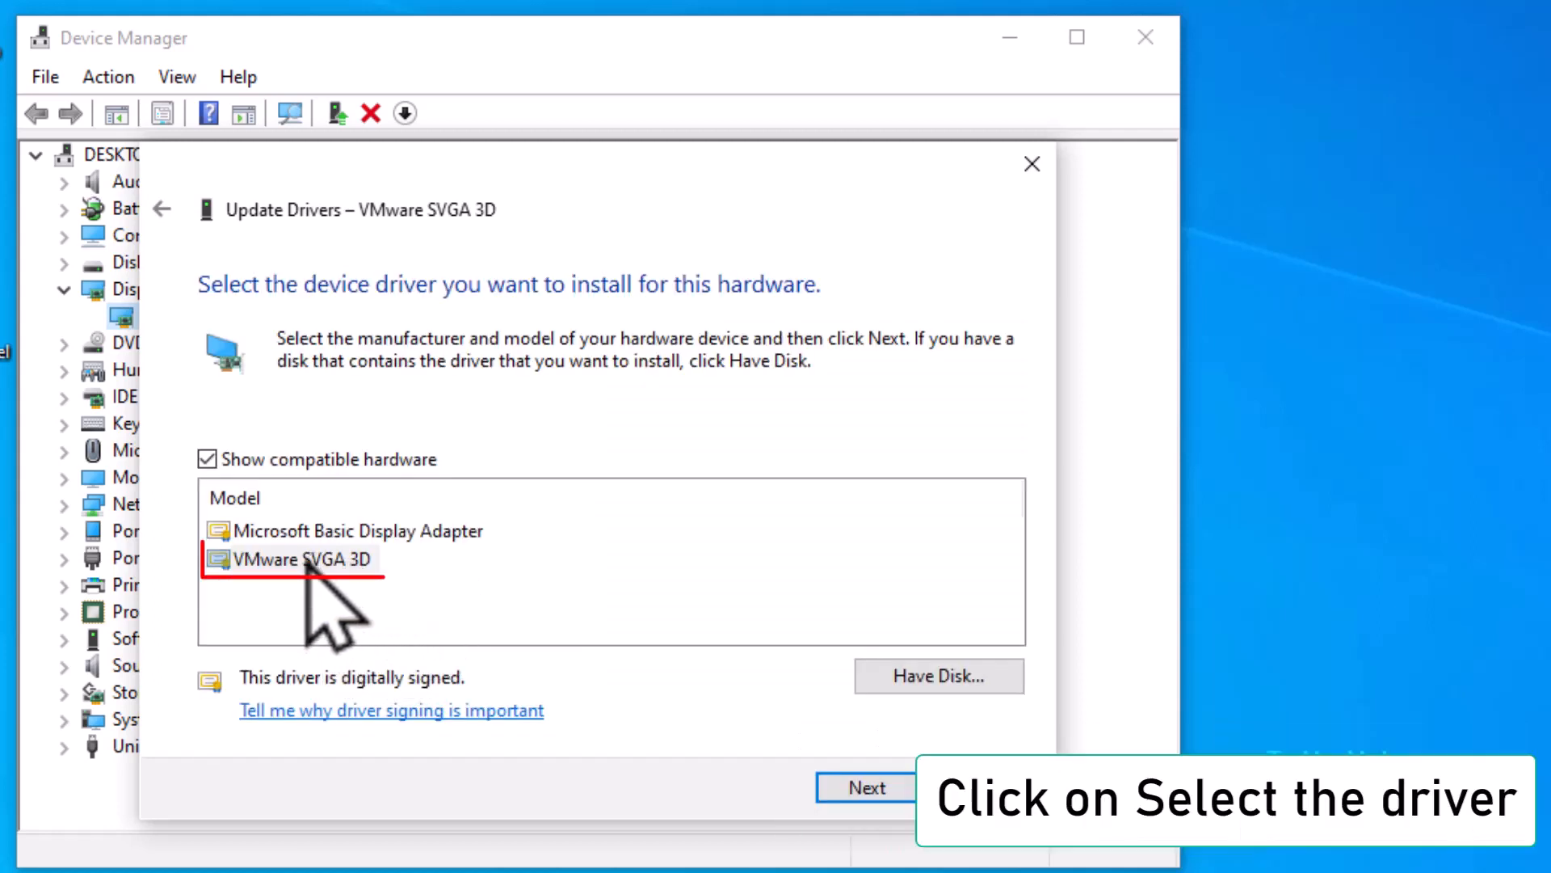
left_click(309, 559)
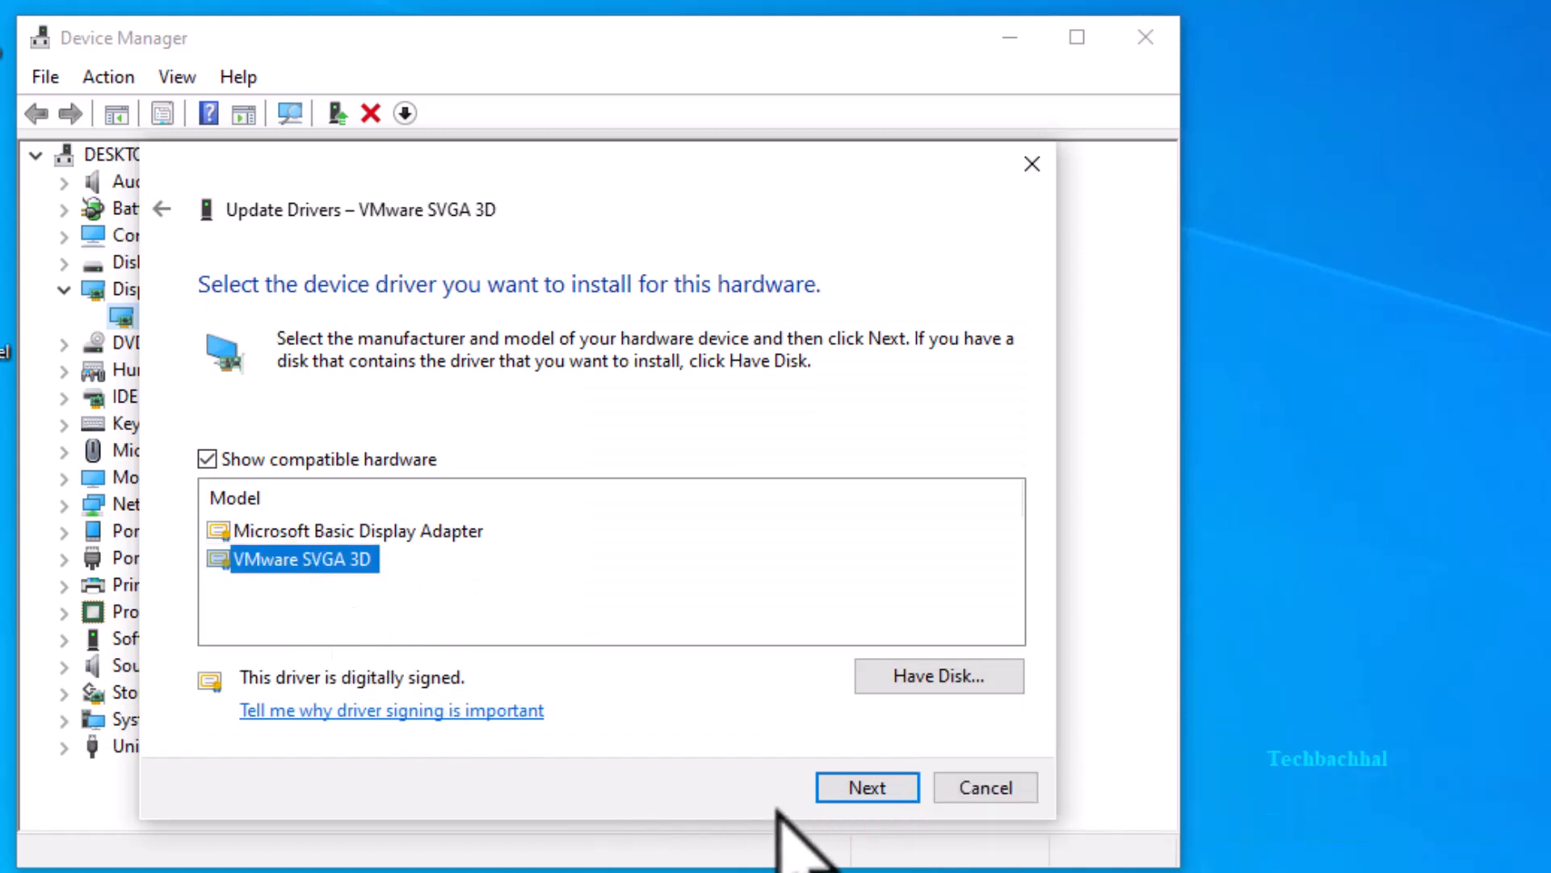
left_click(867, 787)
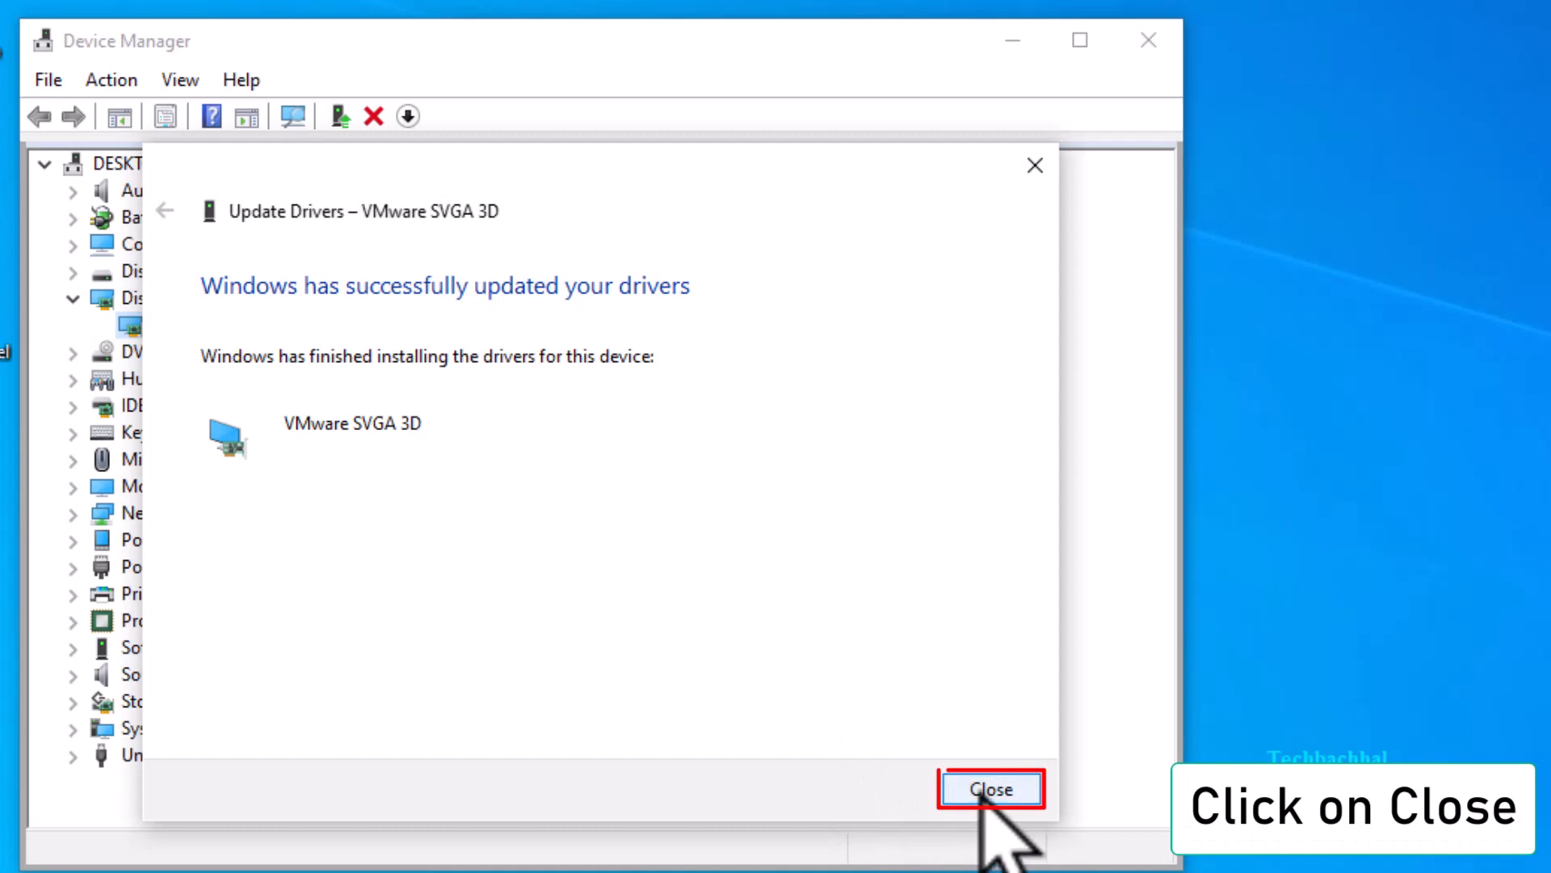
left_click(987, 790)
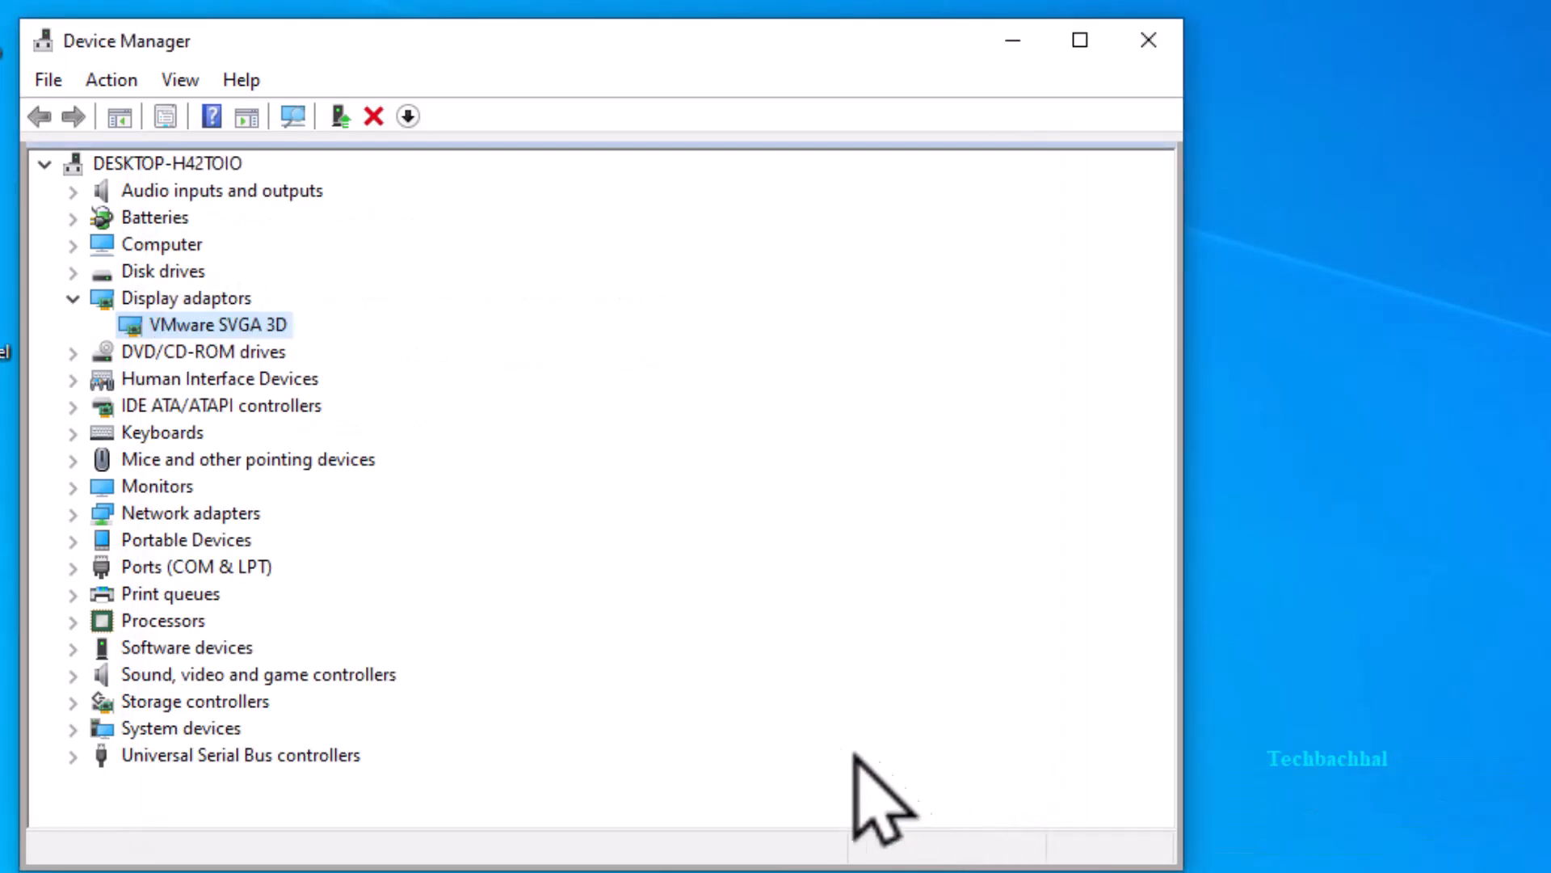
- Uninstall the VMware SVGA 3D display adaptor without deleting its driver software
right_click(267, 326)
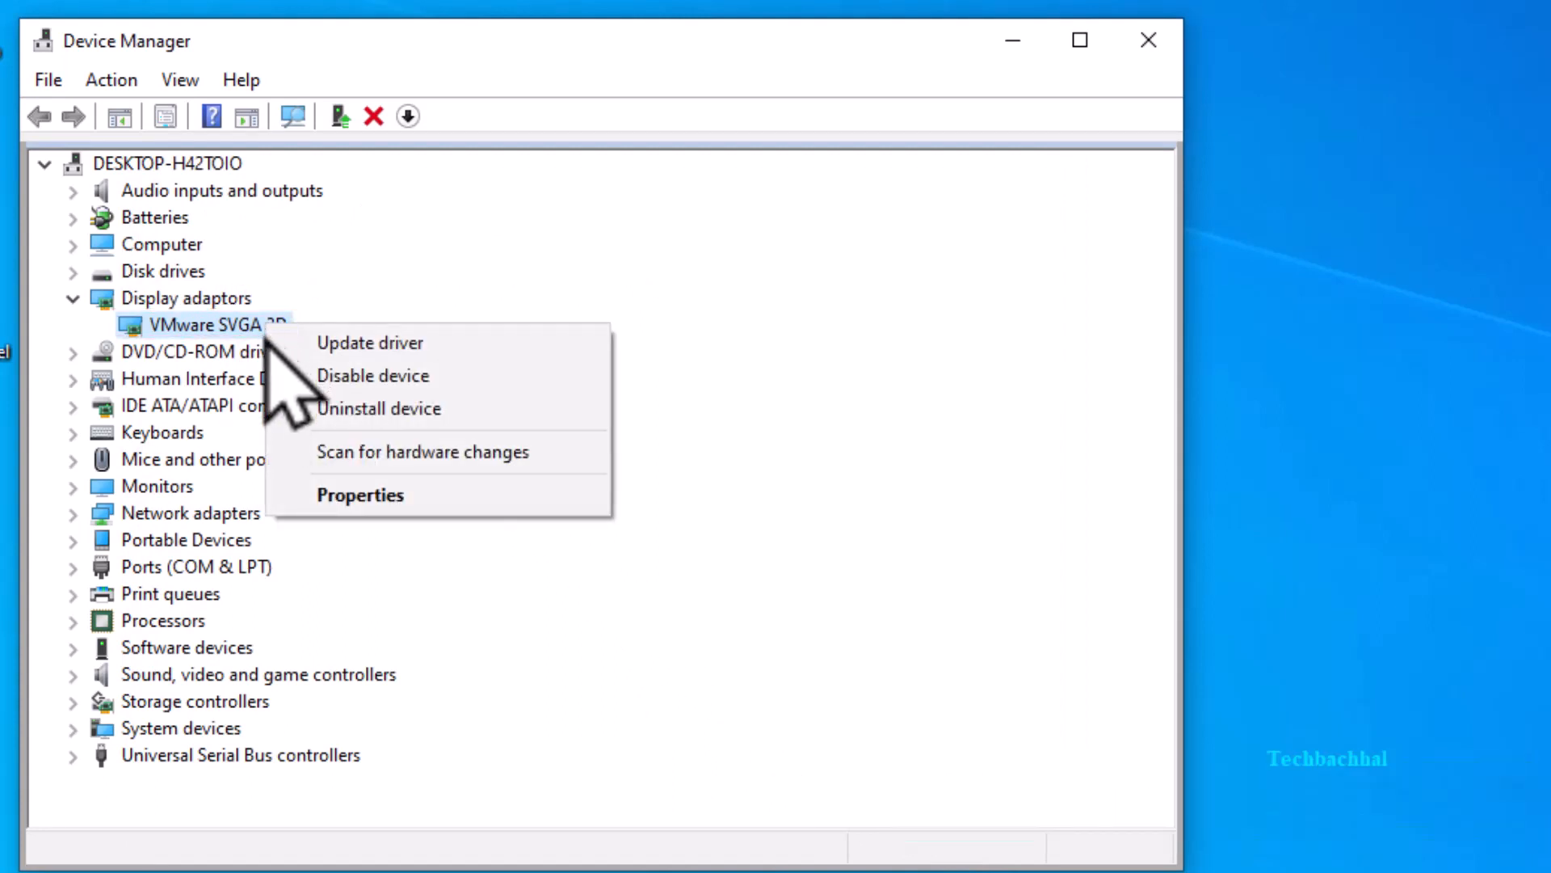
left_click(380, 410)
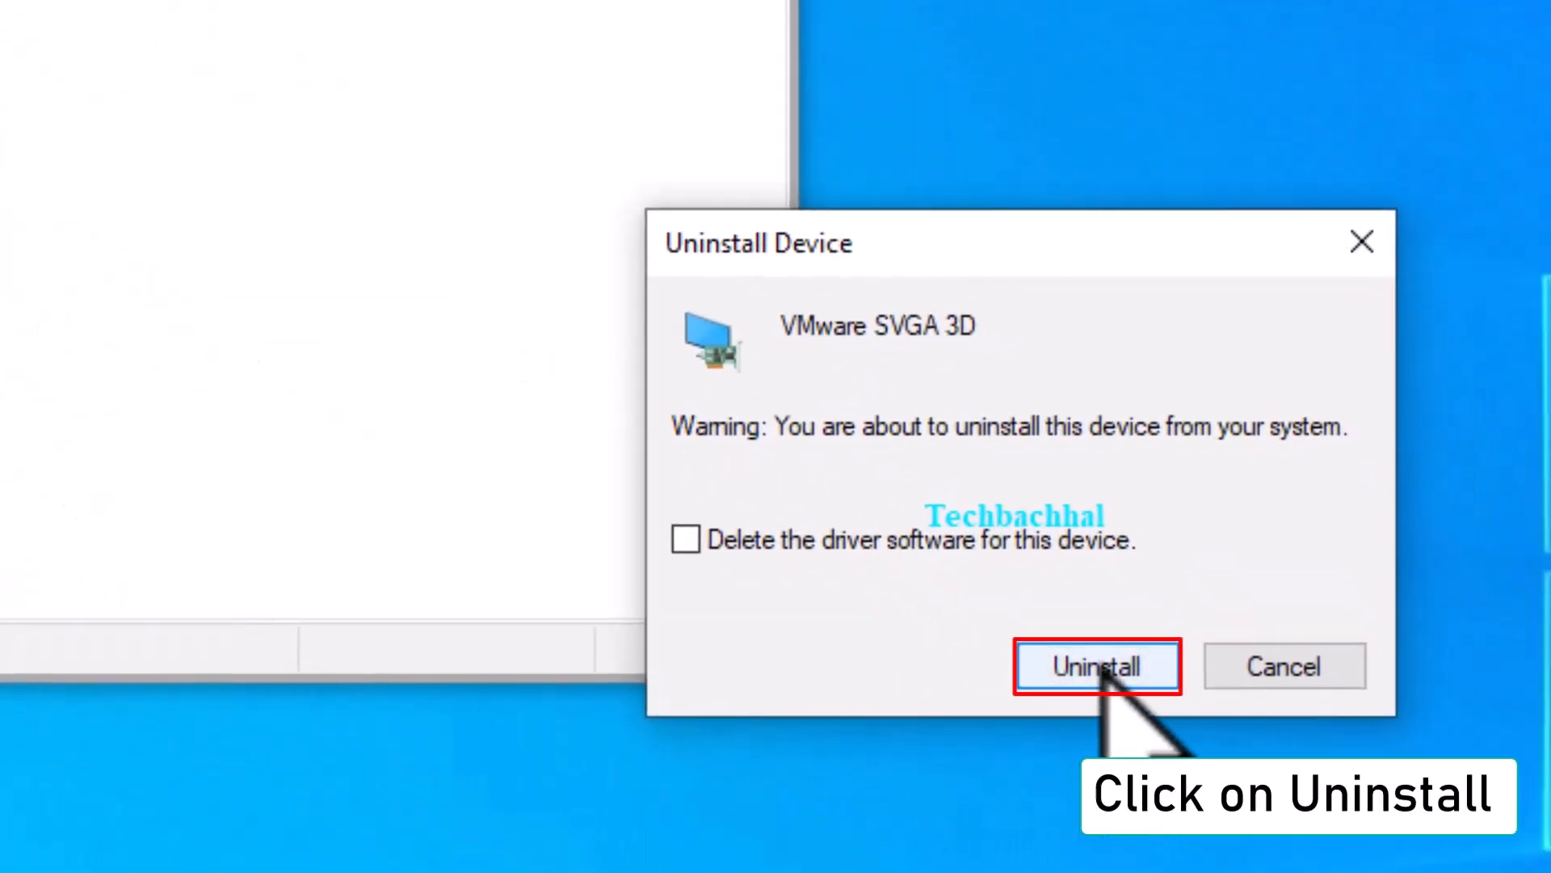
left_click(1100, 669)
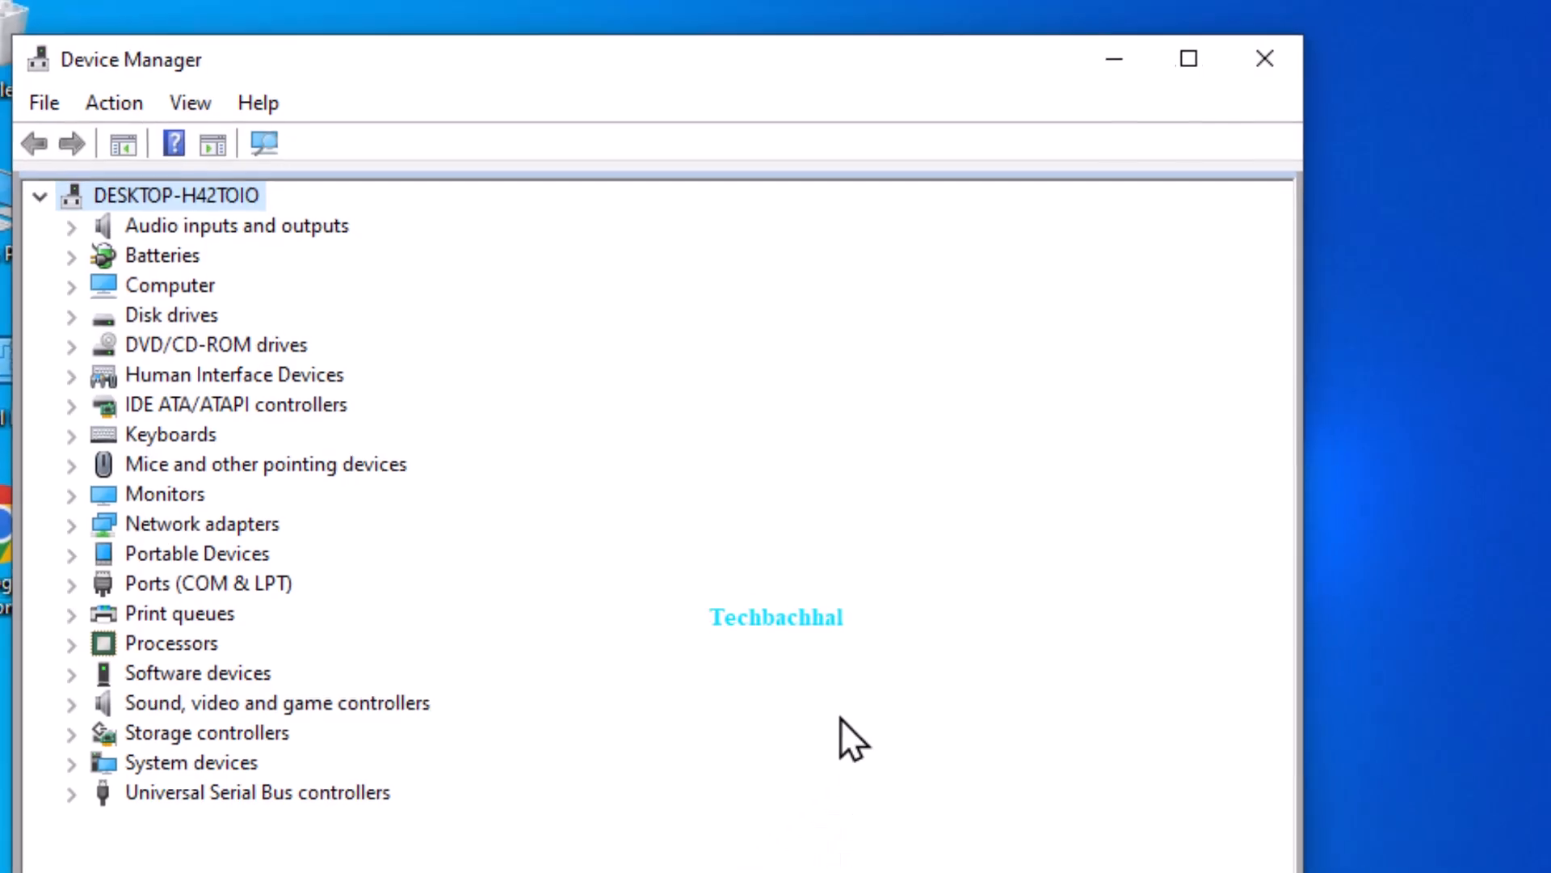
- Scan the computer for hardware changes and close Device Manager
left_click(117, 104)
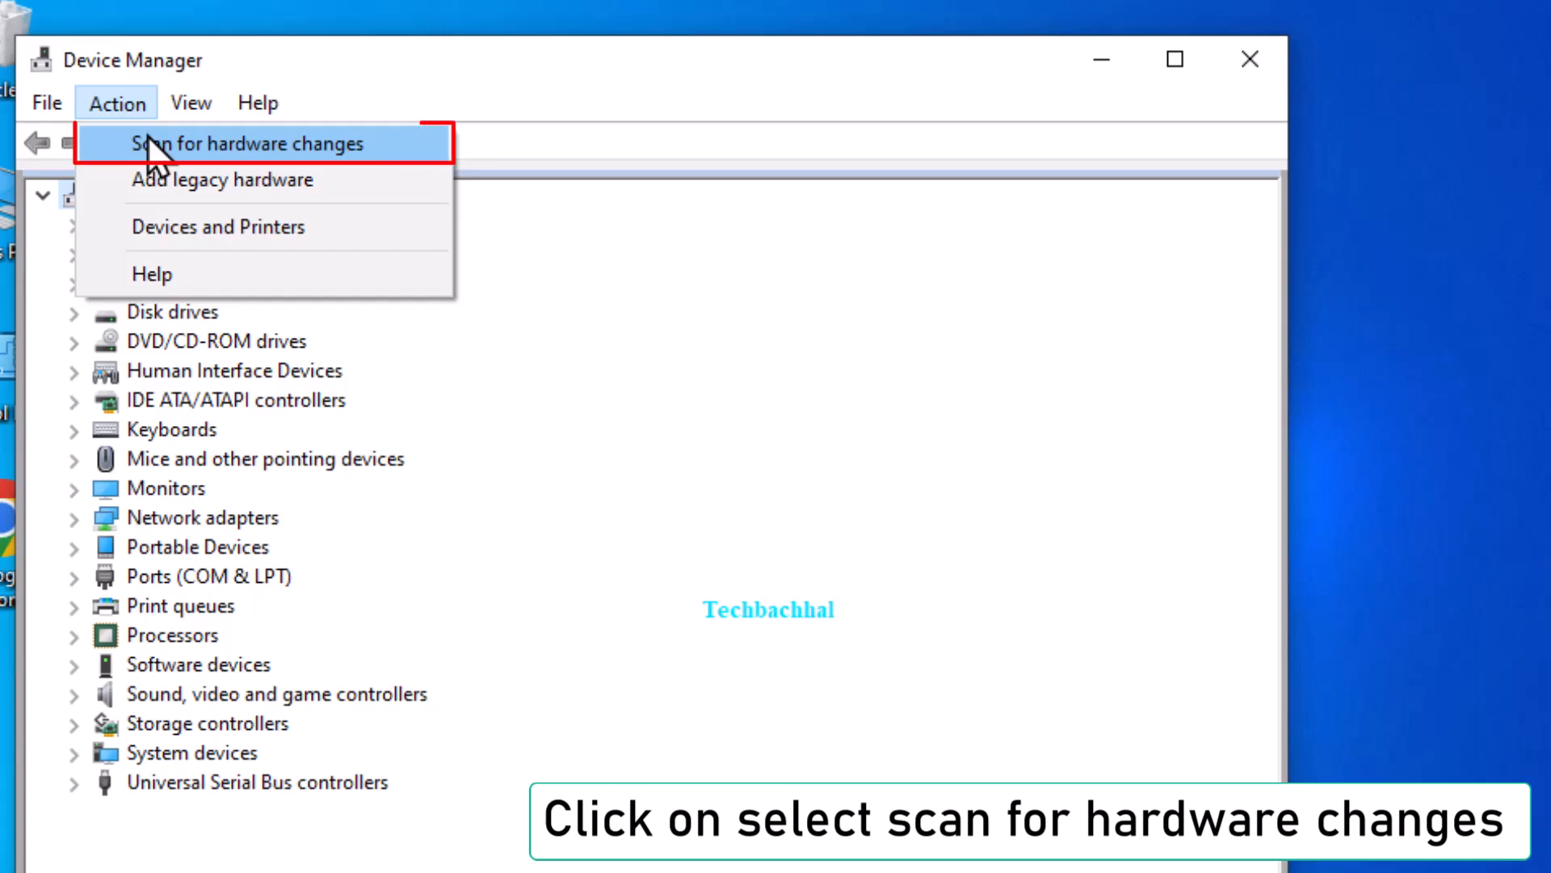
left_click(150, 144)
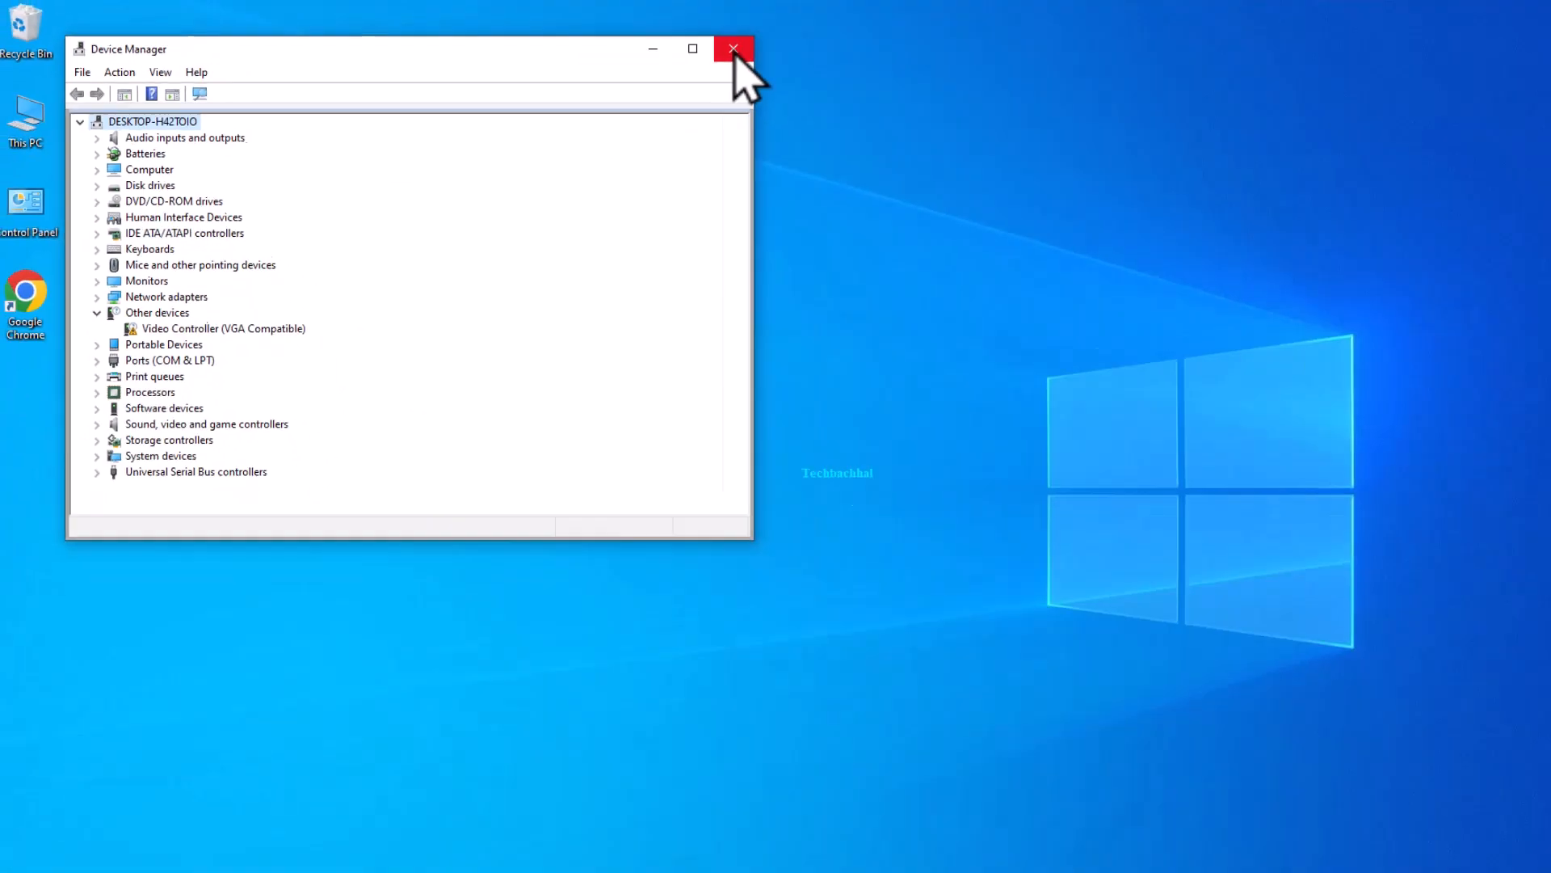
left_click(1287, 50)
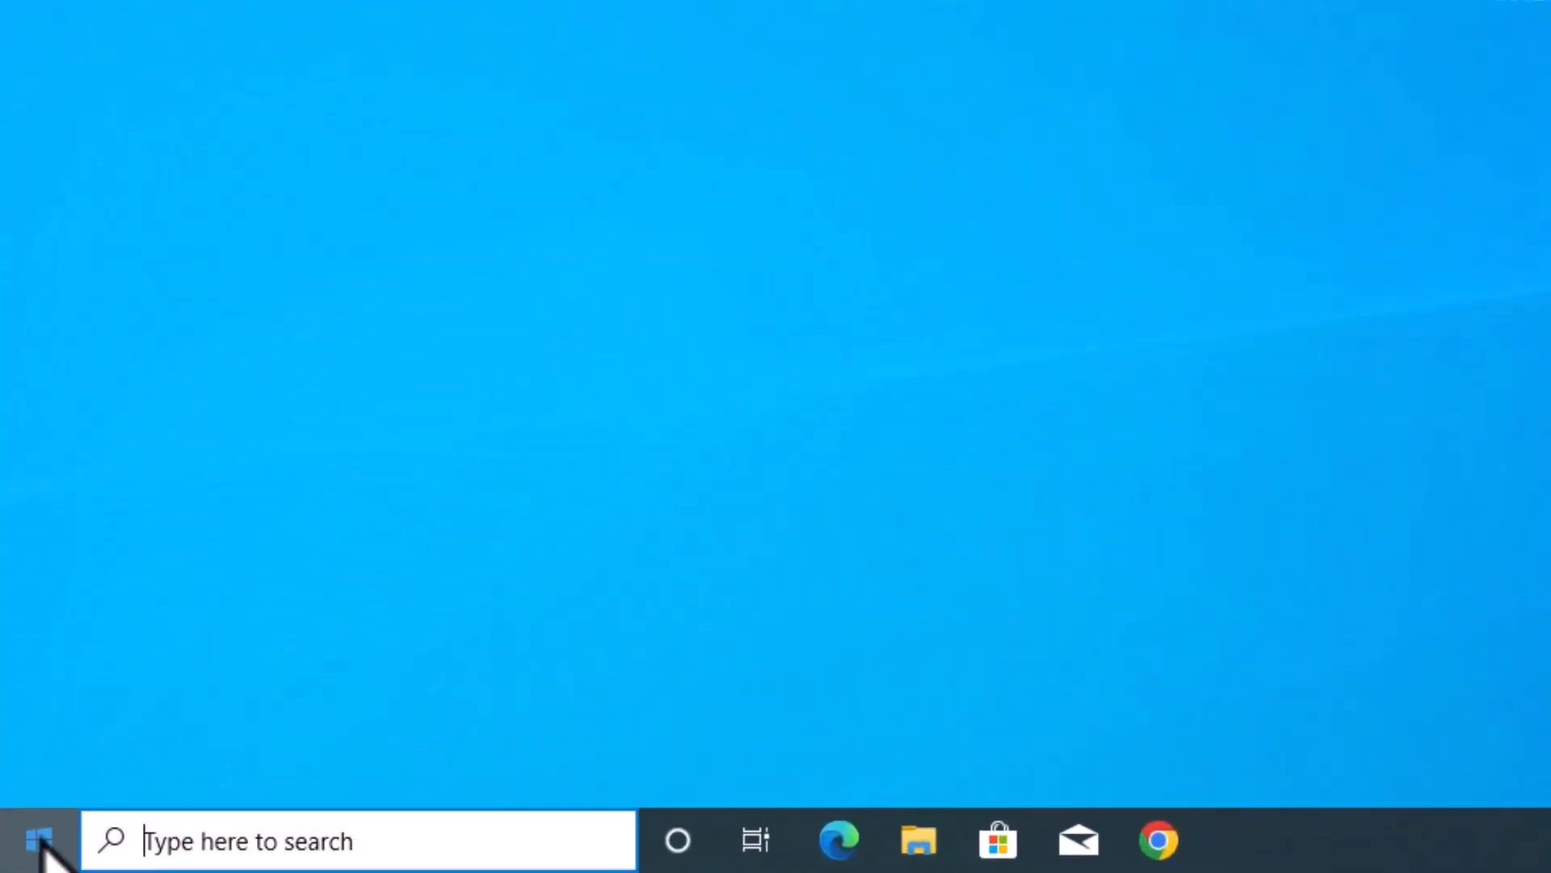
- Restart the computer
left_click(39, 841)
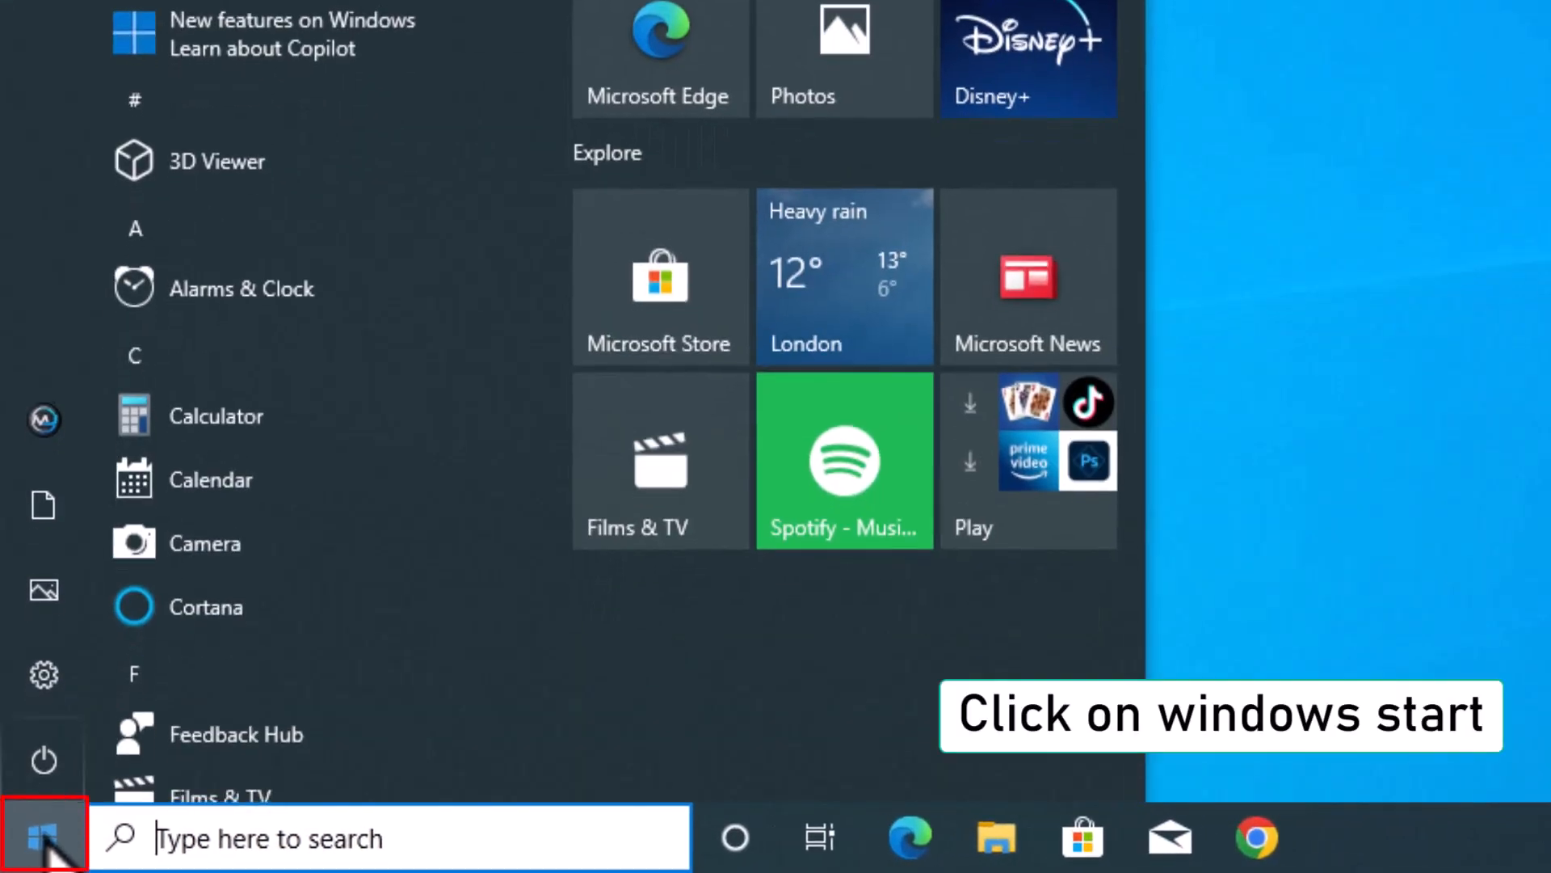
left_click(44, 763)
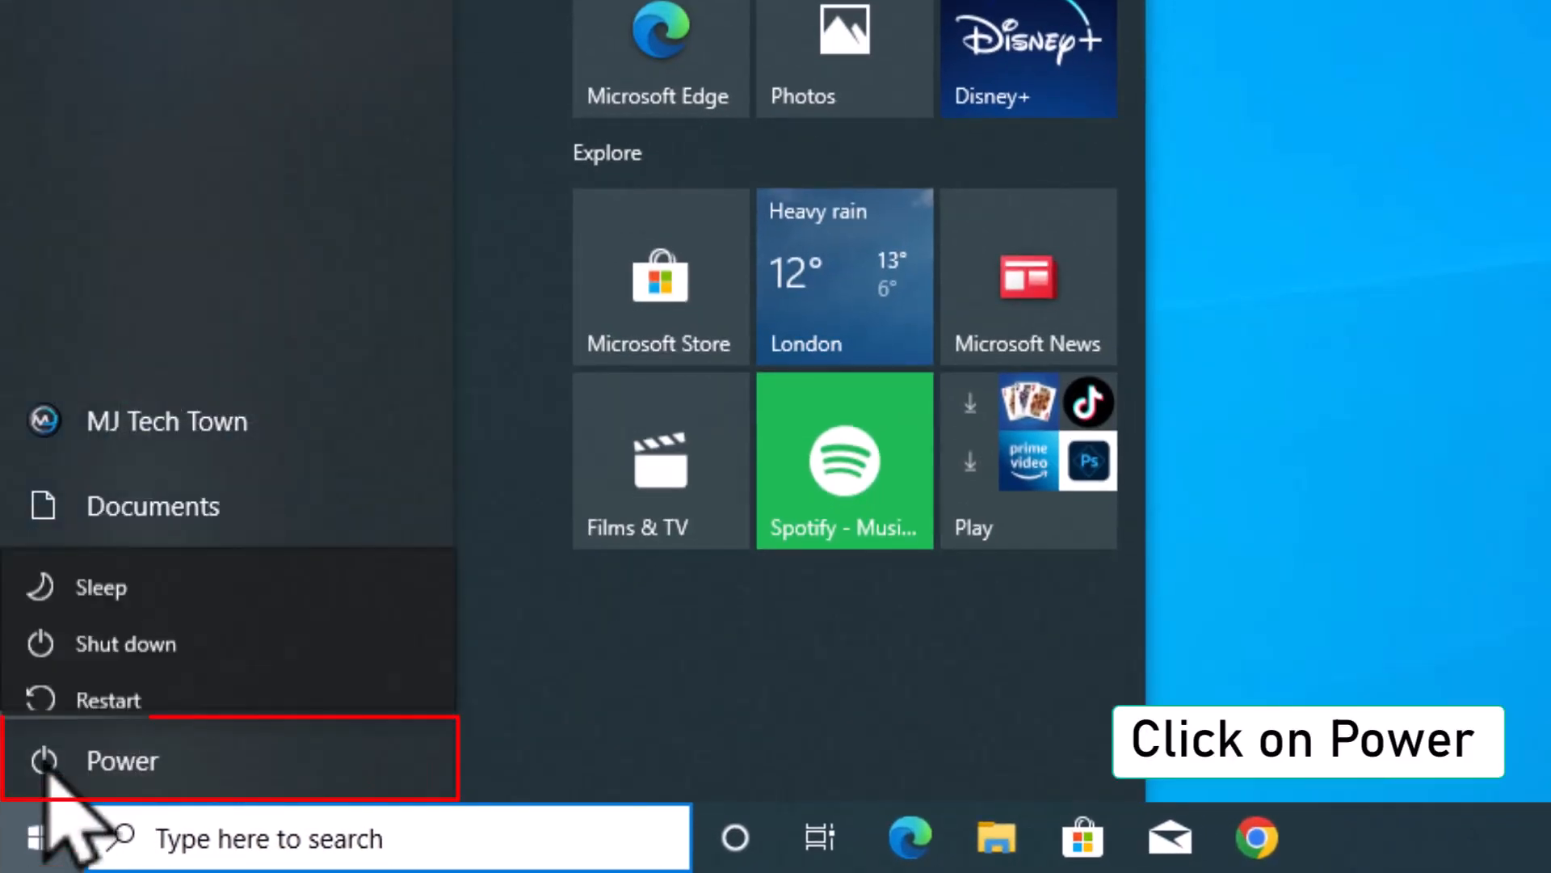
left_click(116, 677)
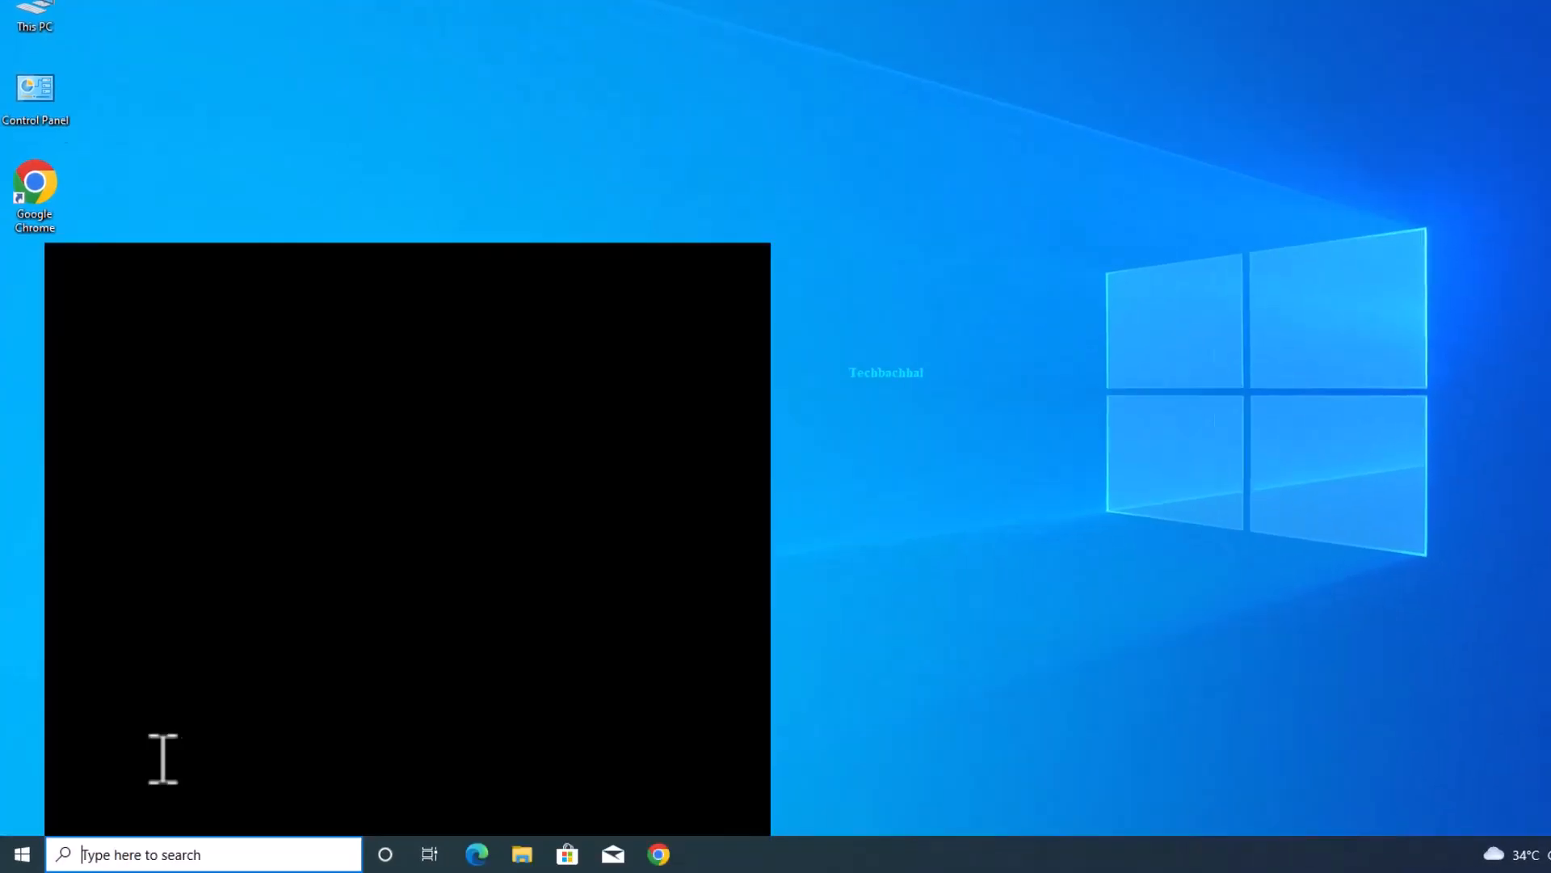
- Search Windows for the Troubleshoot settings and open the list of additional troubleshooters
type("troubles")
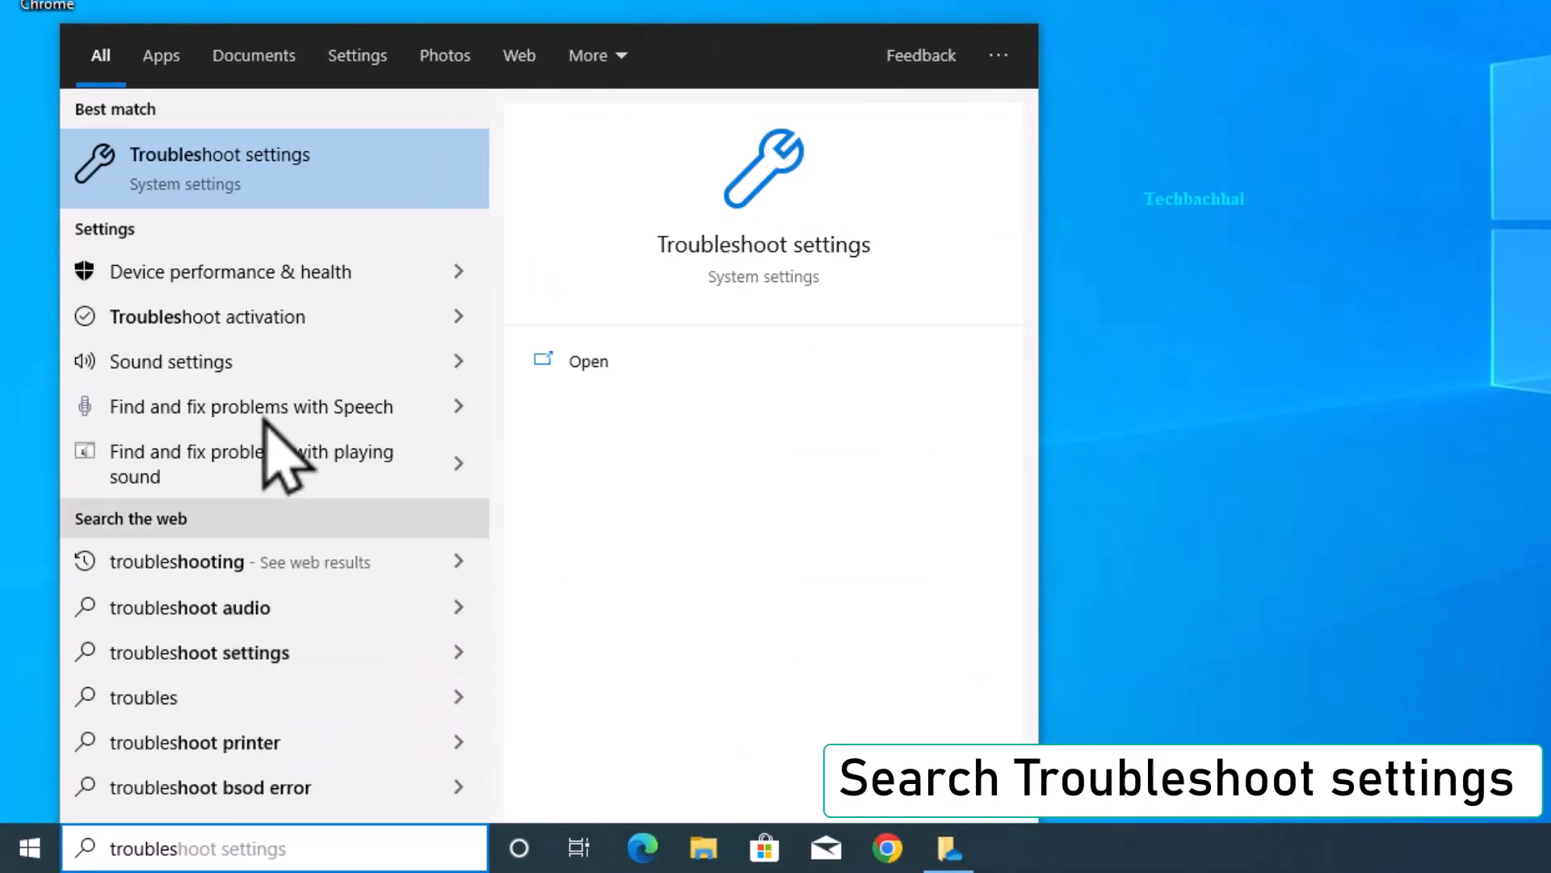
left_click(355, 169)
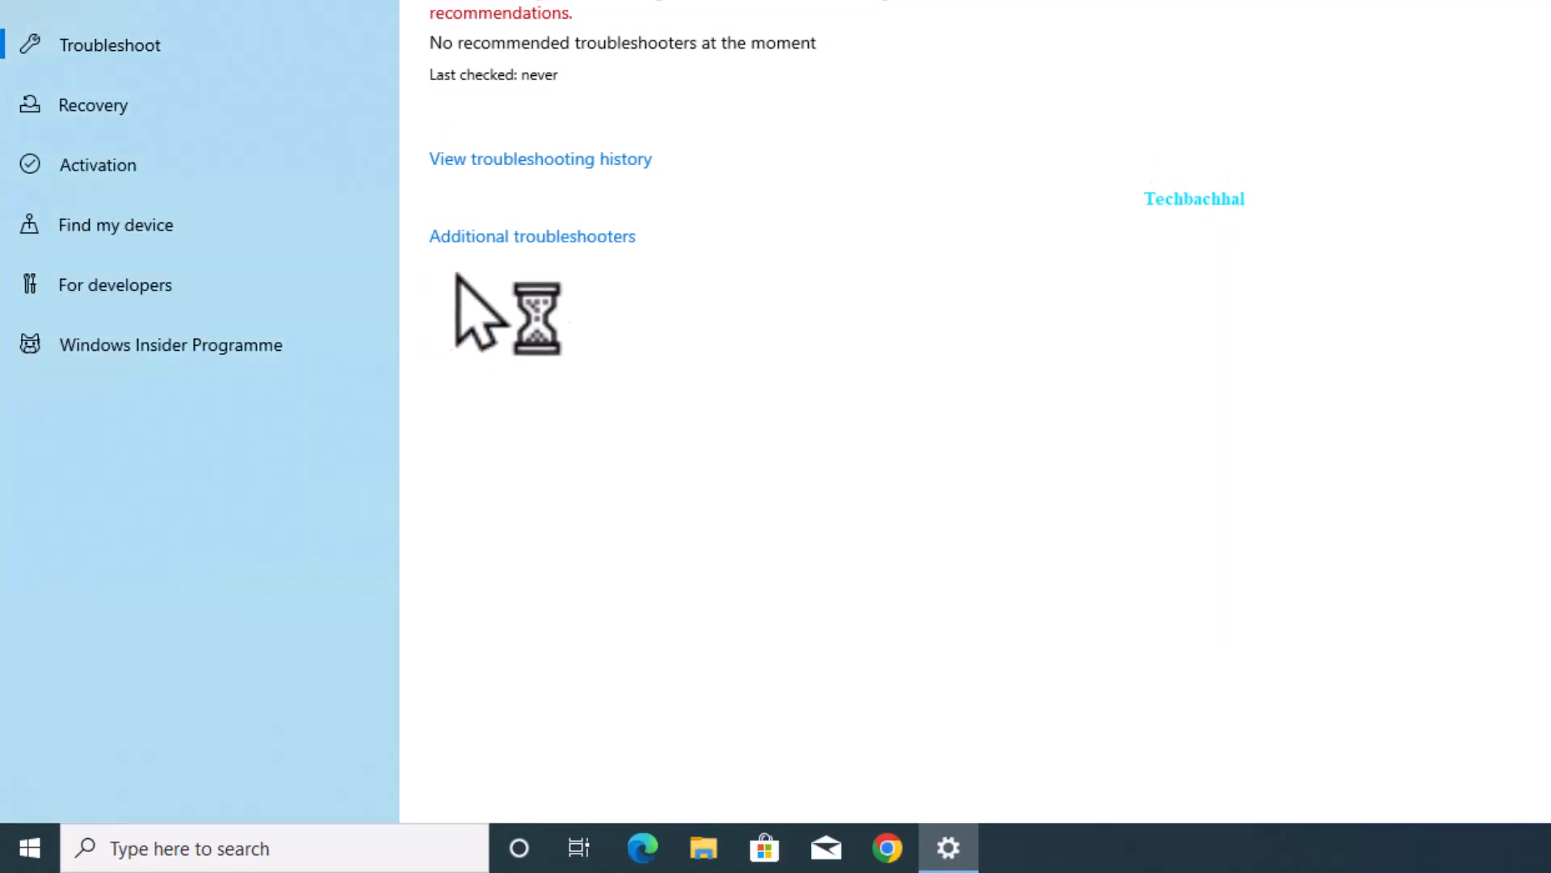
left_click(548, 236)
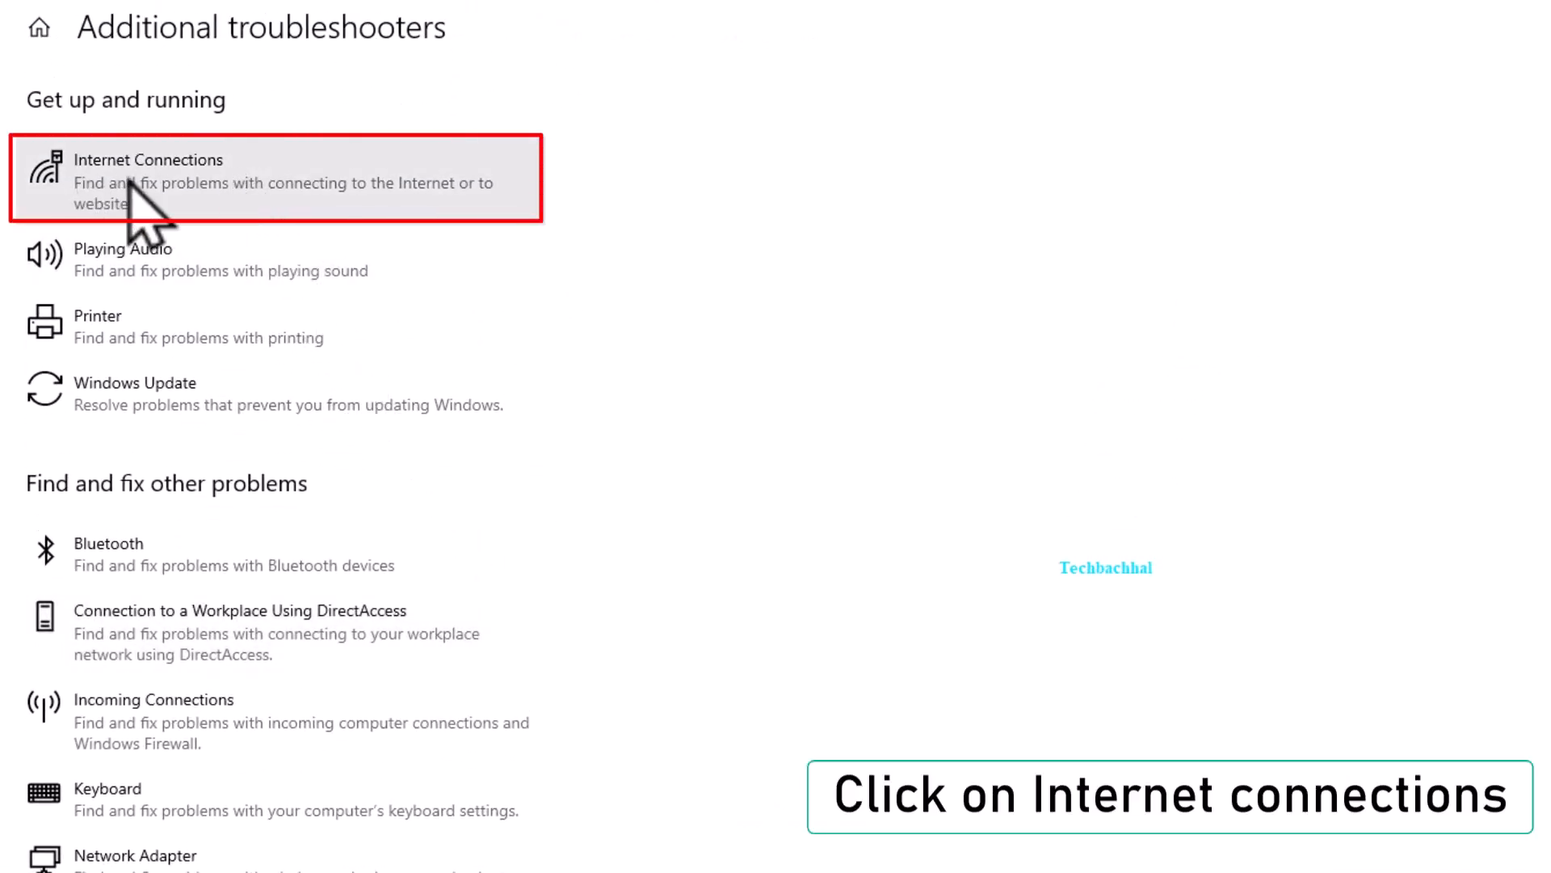
- Run the Internet Connections troubleshooter on the connection to the Internet and close it when it finishes
left_click(162, 171)
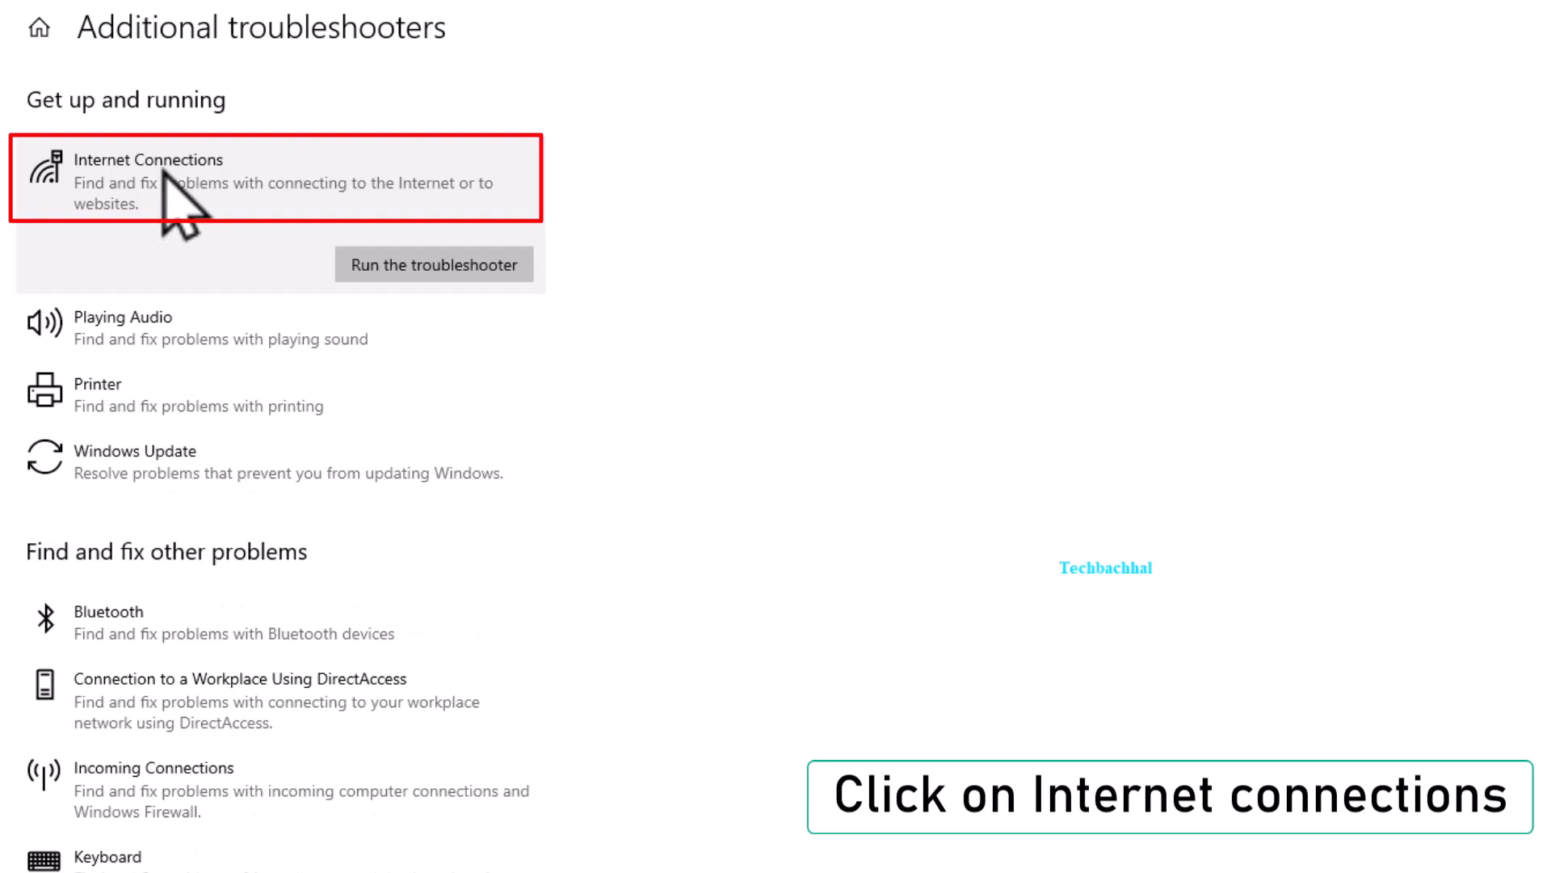
left_click(447, 265)
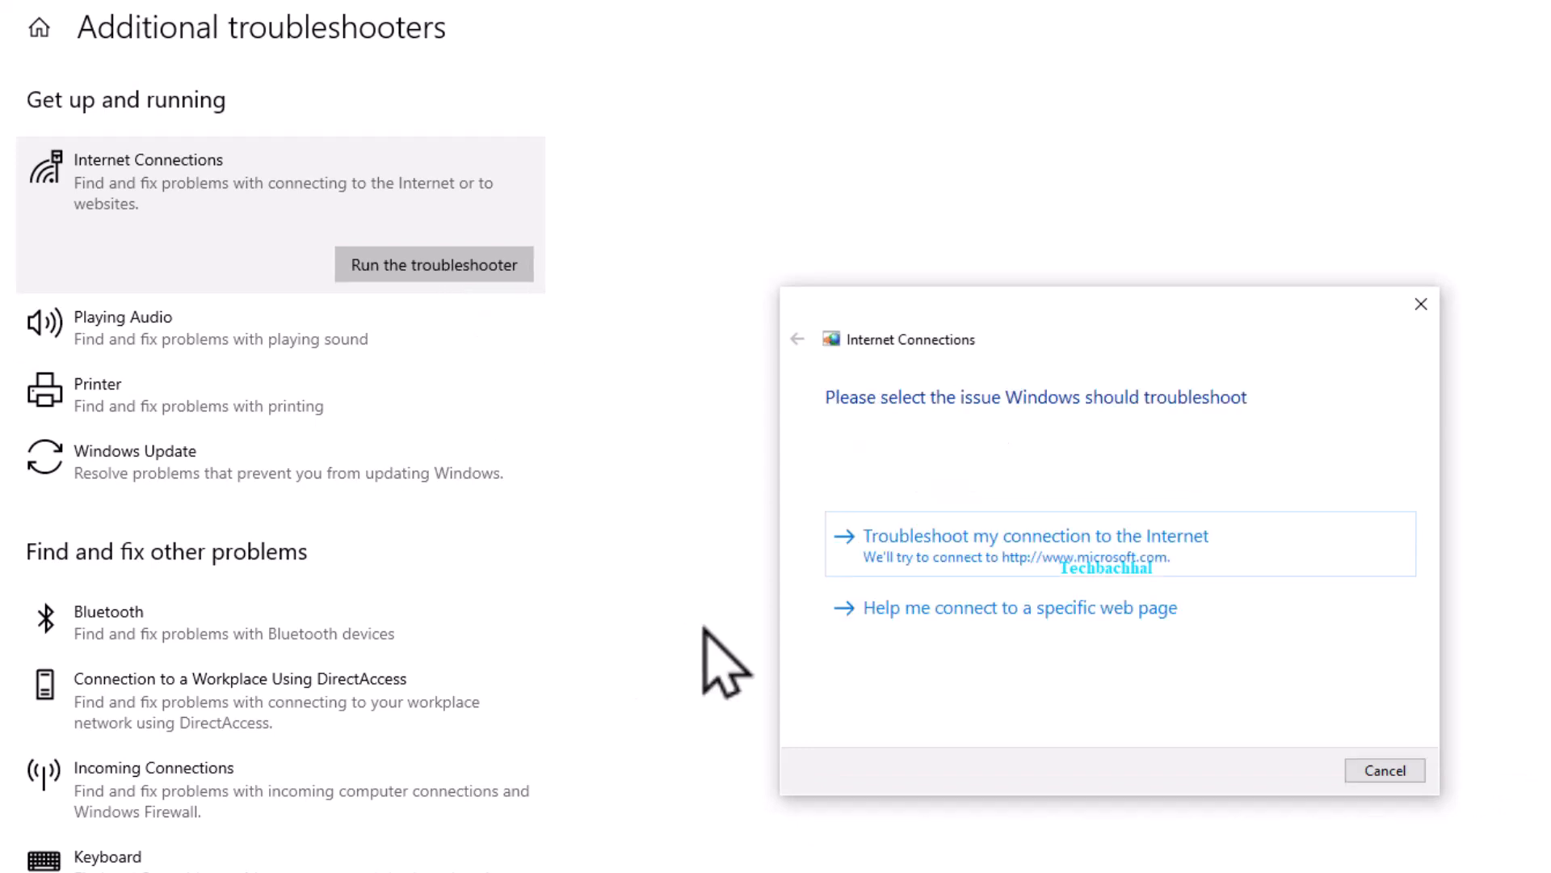
left_click(938, 543)
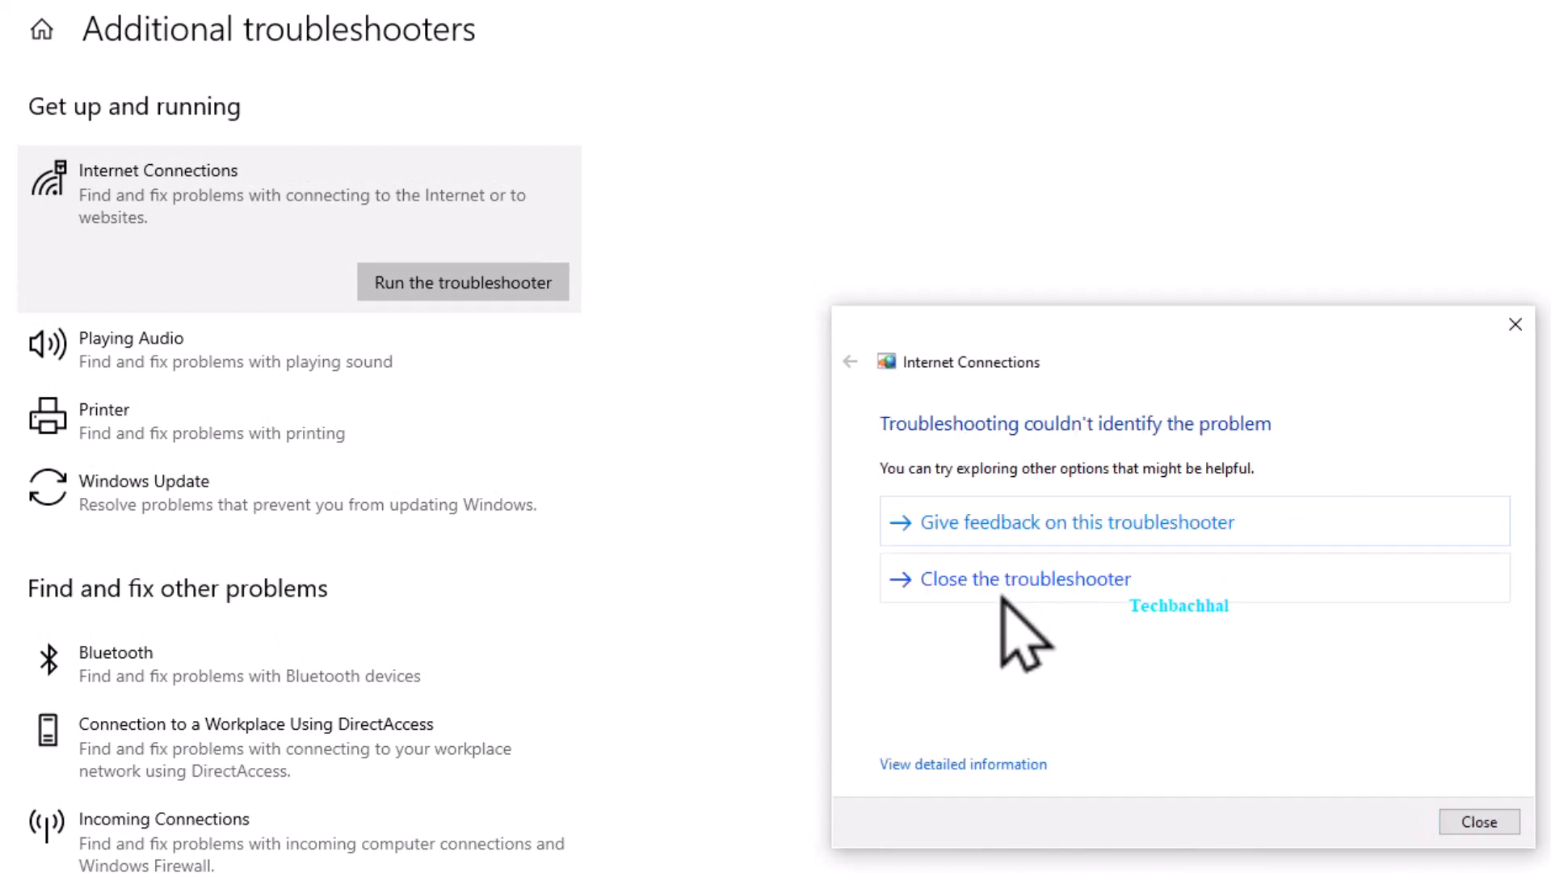
left_click(1010, 580)
- Run the Network Adapter troubleshooter from the section for finding and fixing other problems
scroll(1011, 519, "down", 5)
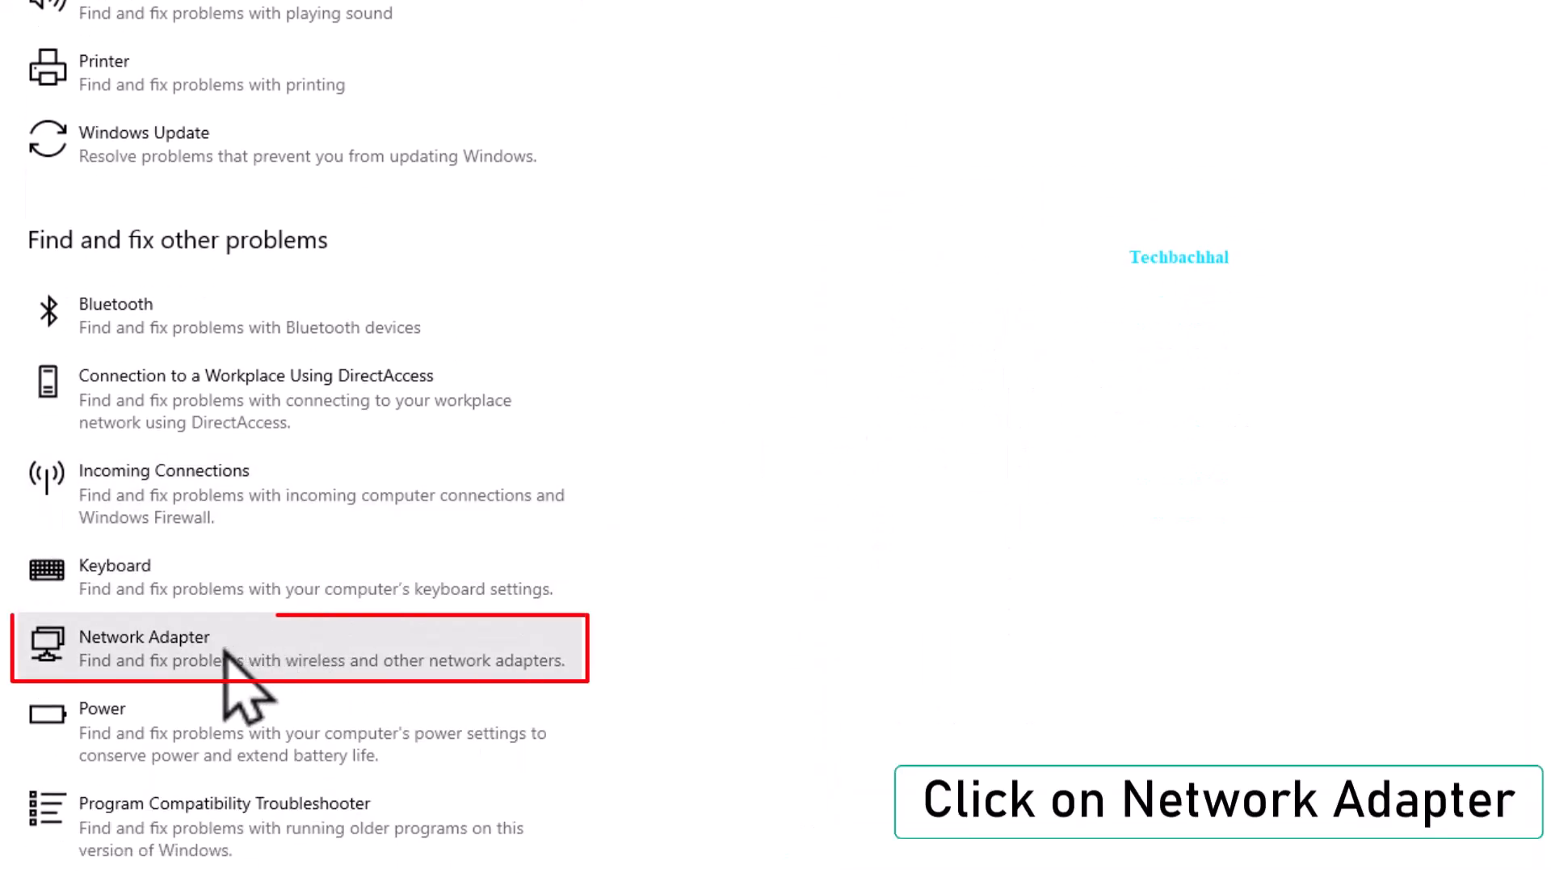
left_click(160, 653)
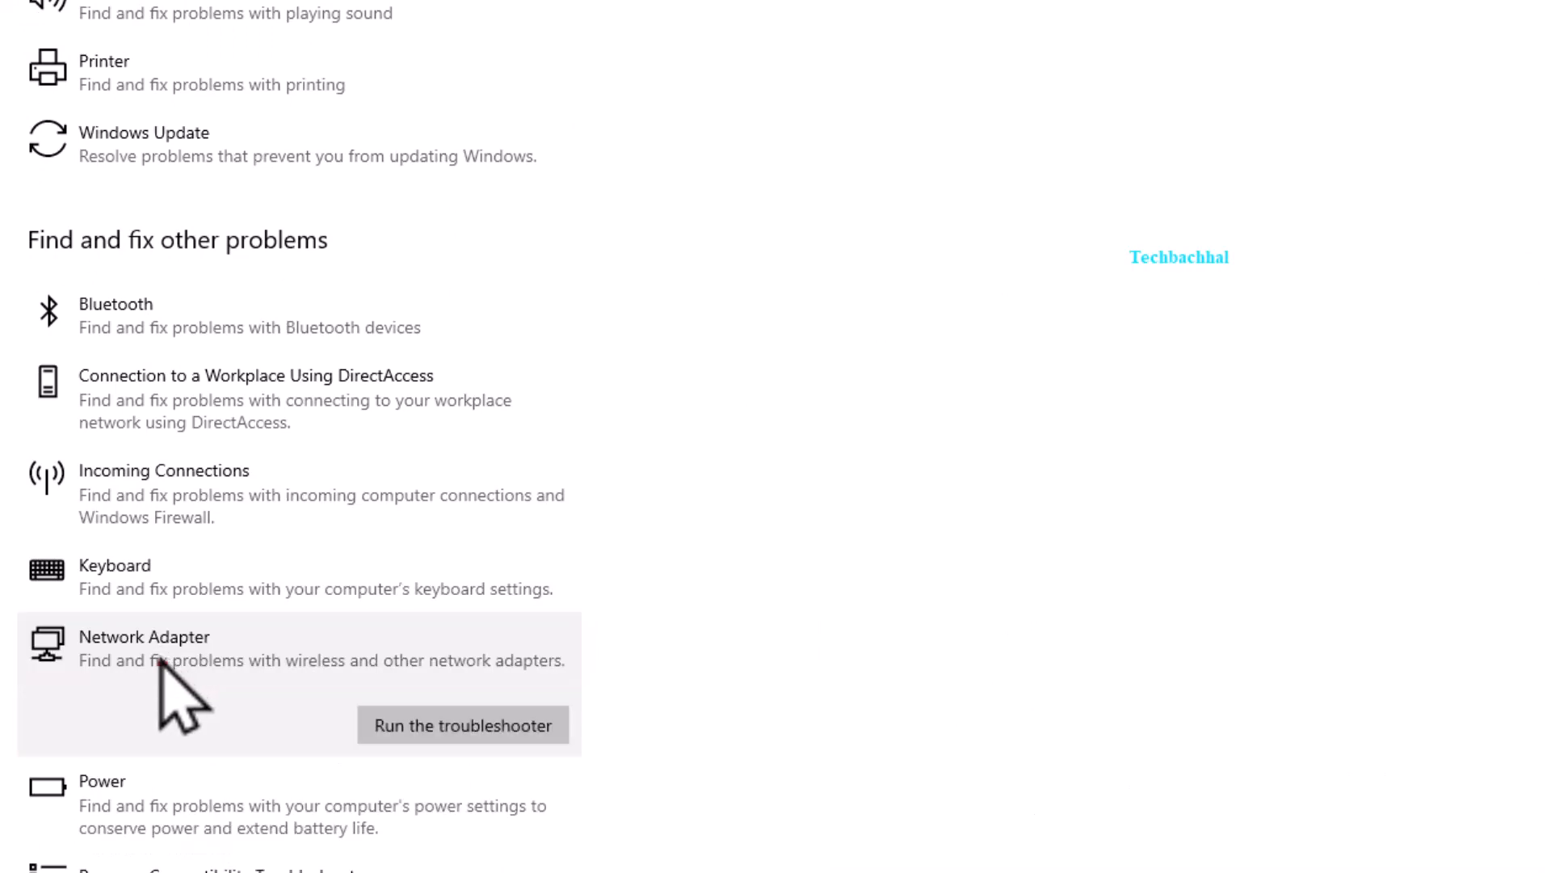
left_click(423, 728)
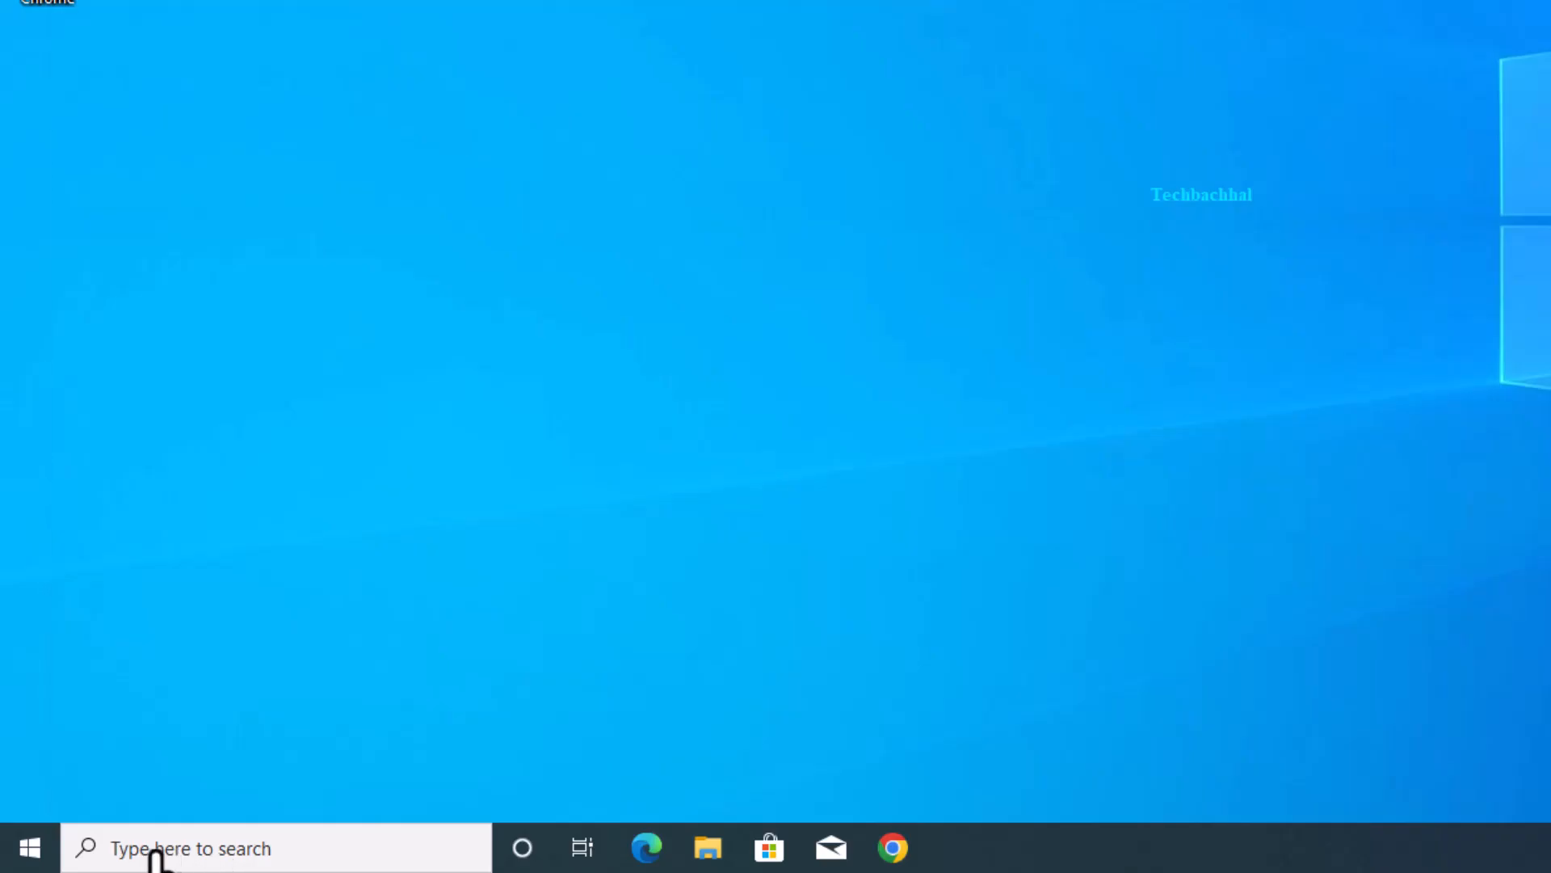
- Search Windows for "service" and open the Services app
left_click(156, 857)
type("ser")
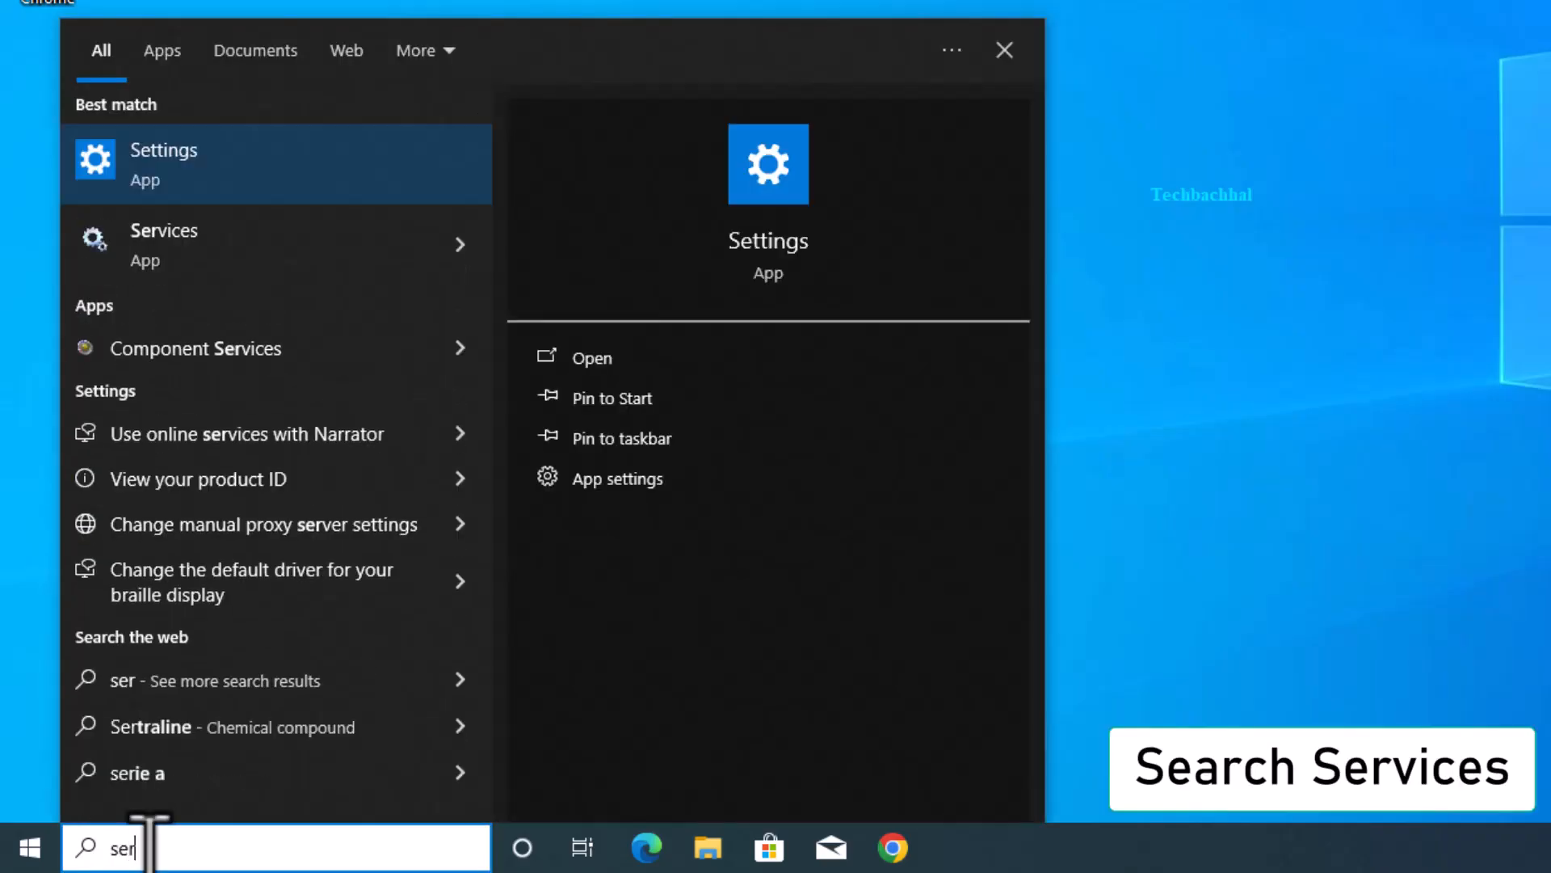
type("vice")
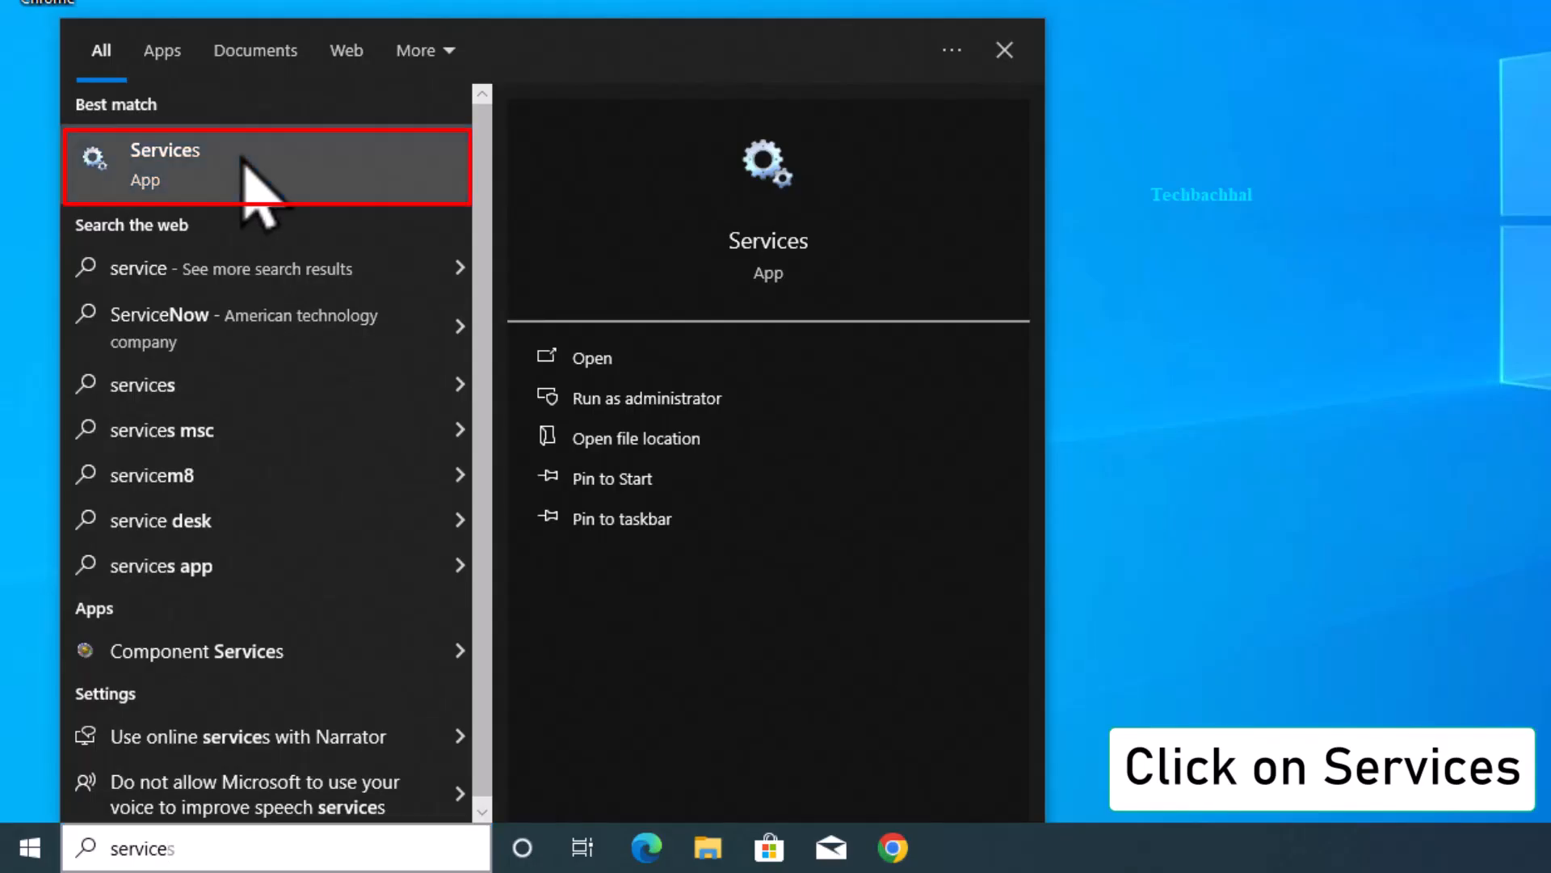
left_click(243, 166)
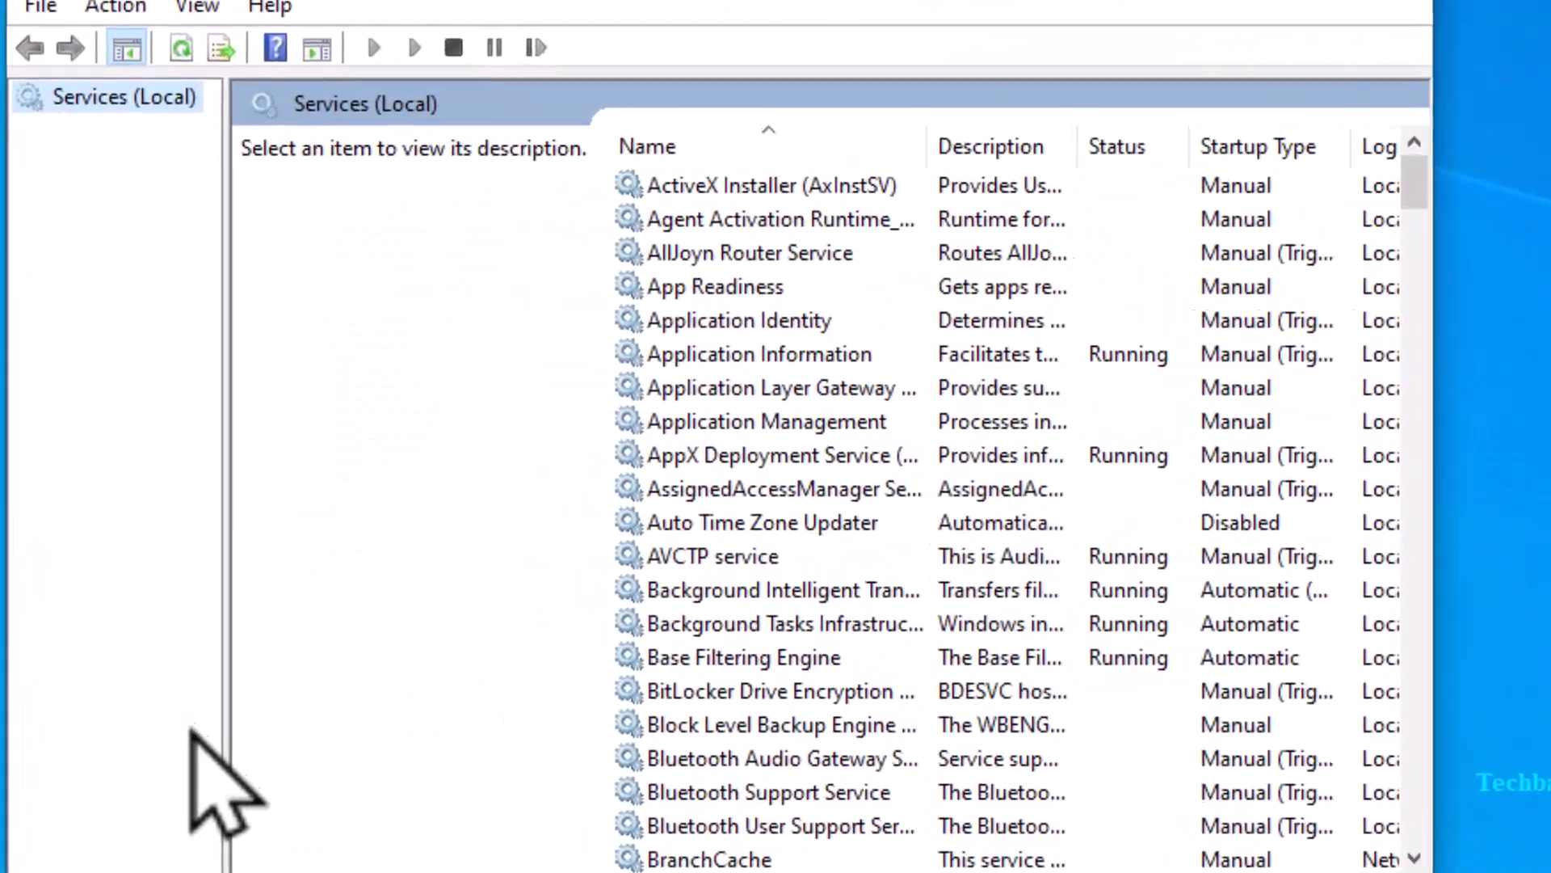
- Set the startup type of the DHCP Client service to Automatic and apply the change
scroll(579, 548, "down", 9)
scroll(765, 714, "down", 1)
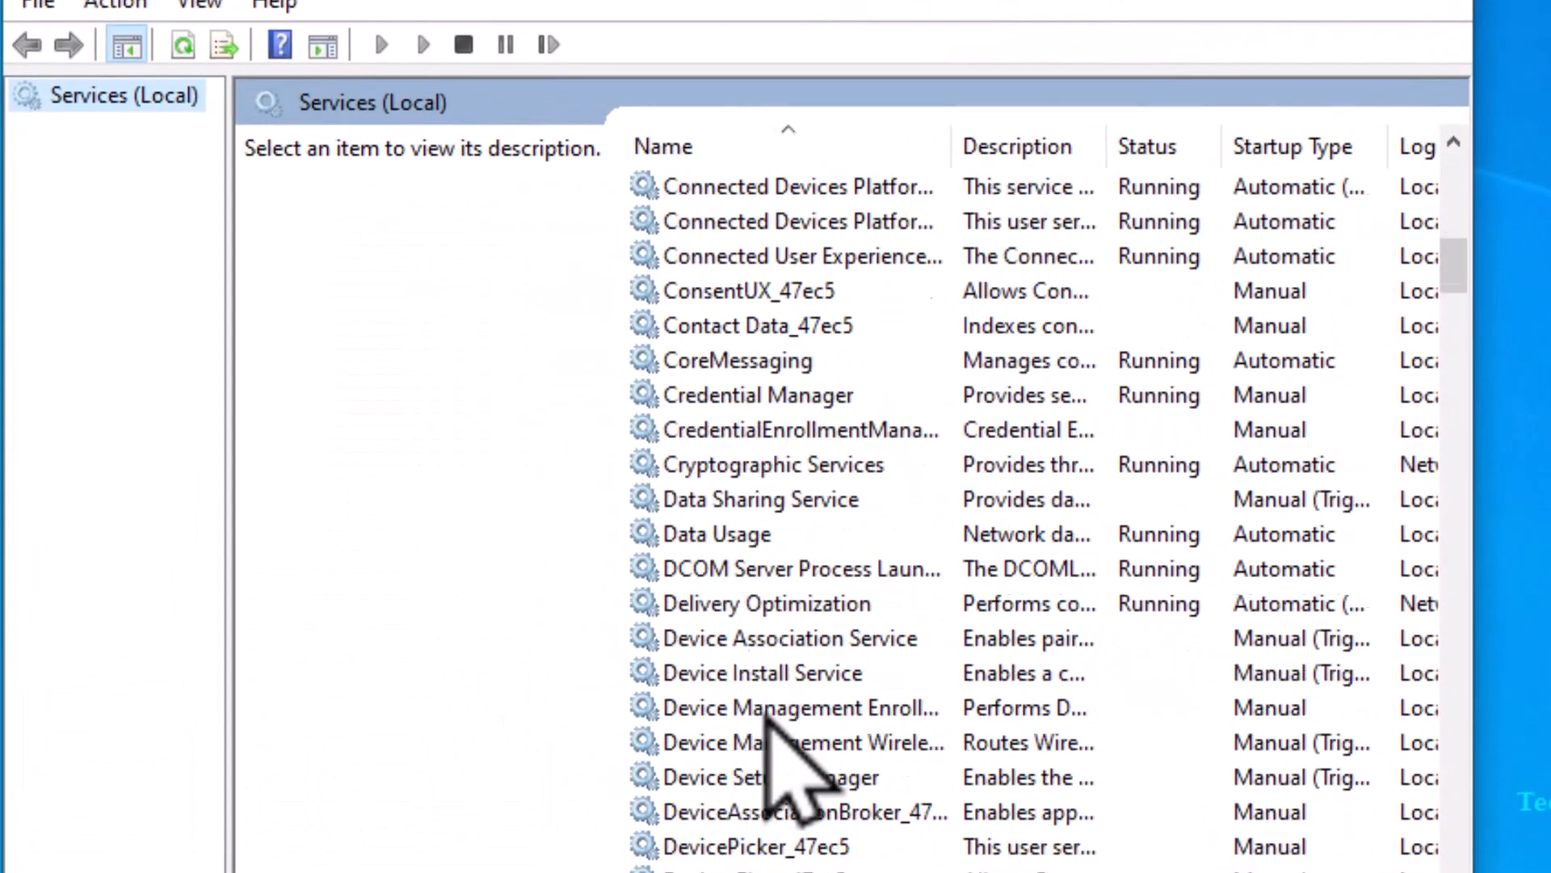
scroll(764, 715, "down", 1)
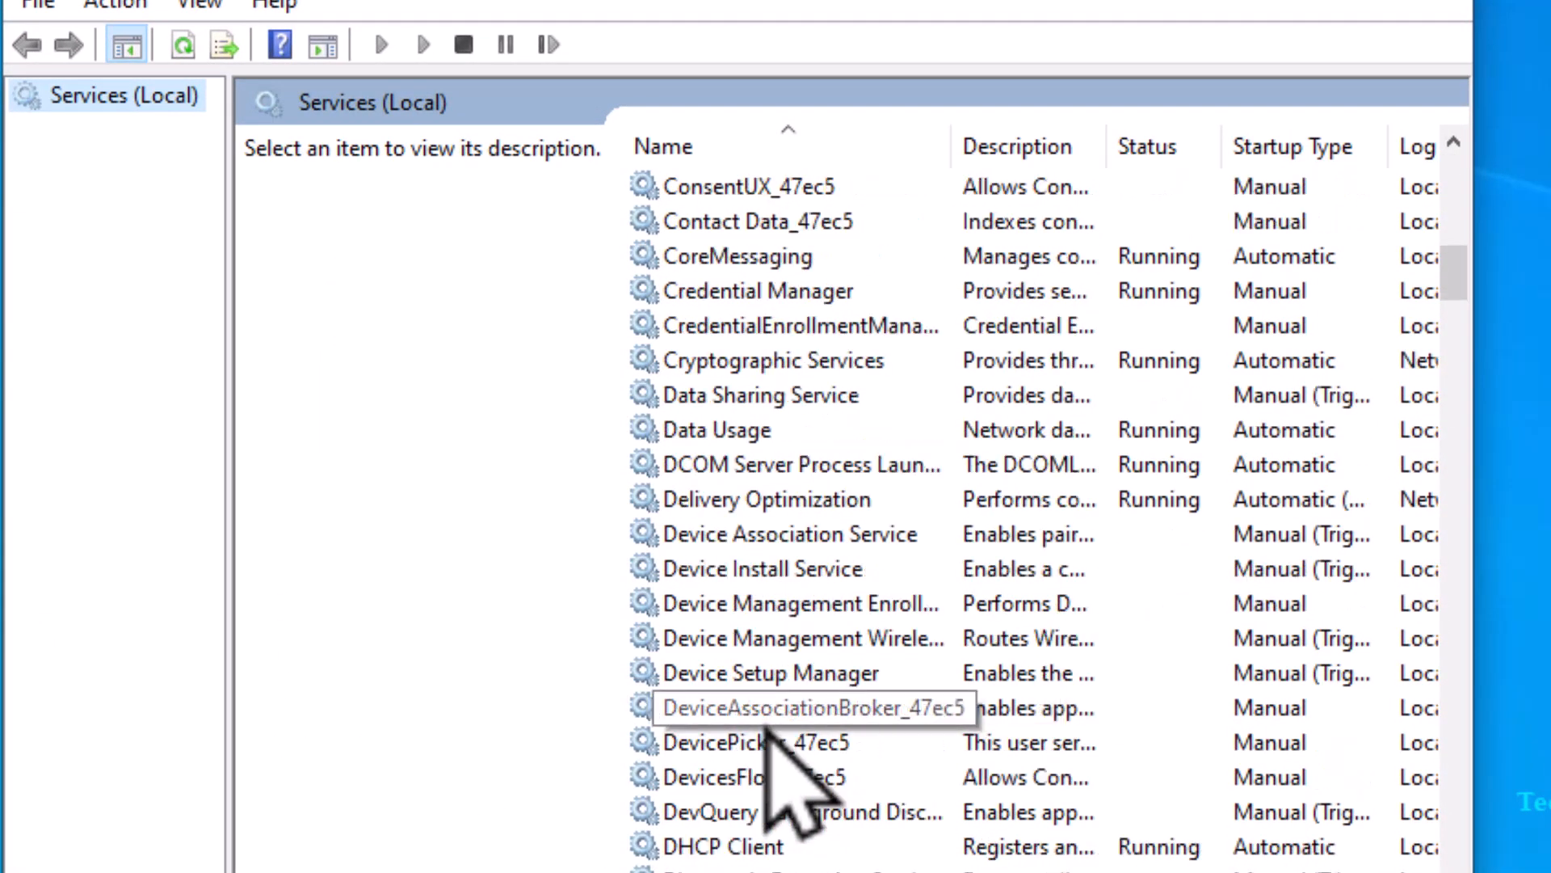
scroll(765, 727, "down", 1)
scroll(765, 732, "down", 1)
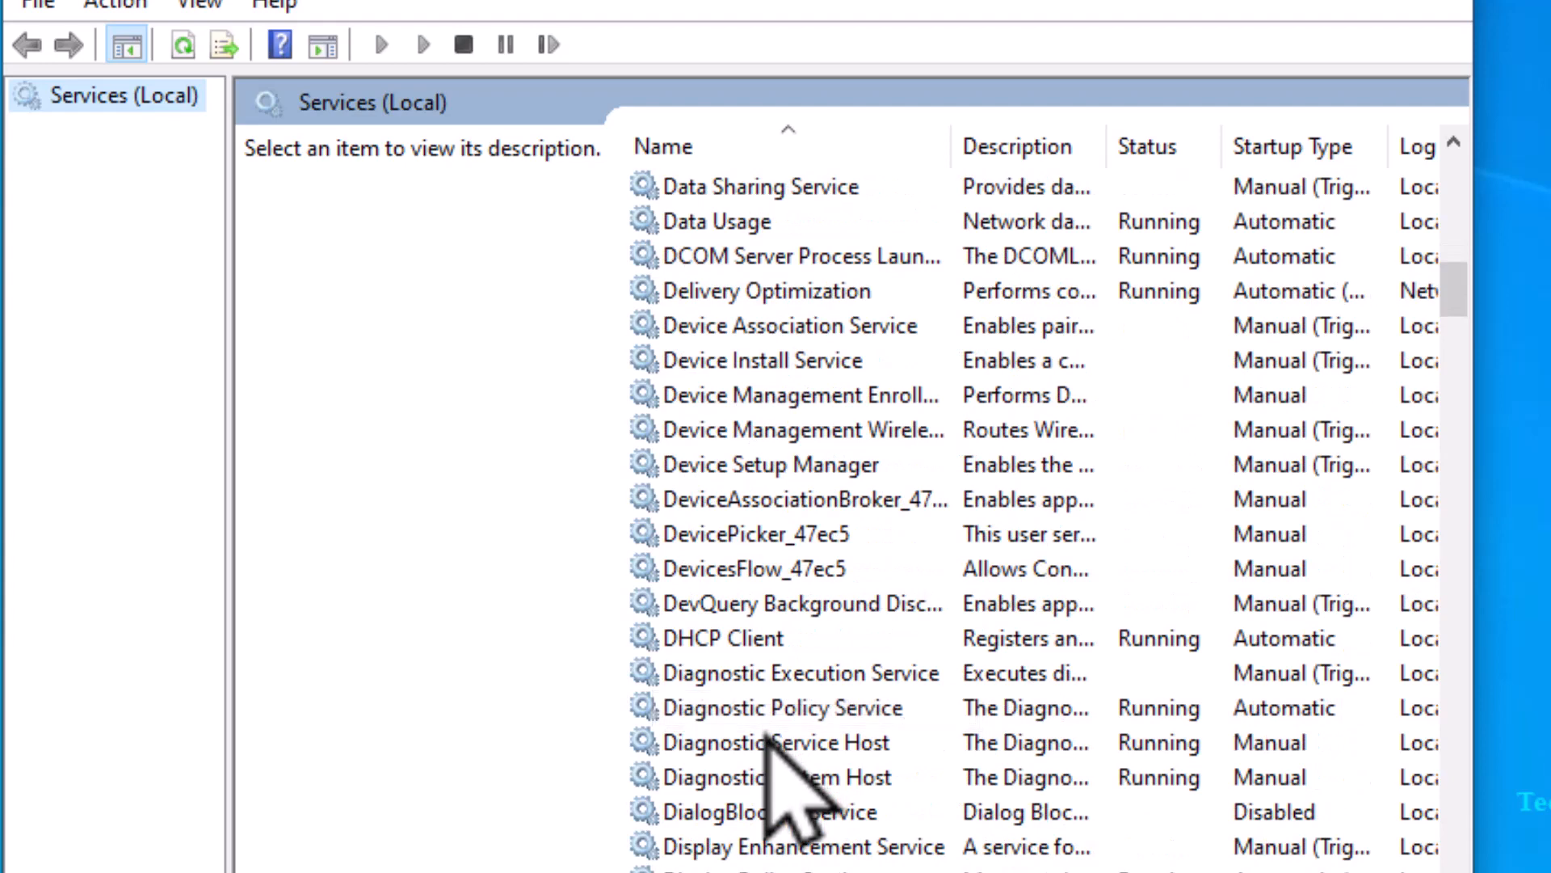
left_click(734, 640)
right_click(755, 635)
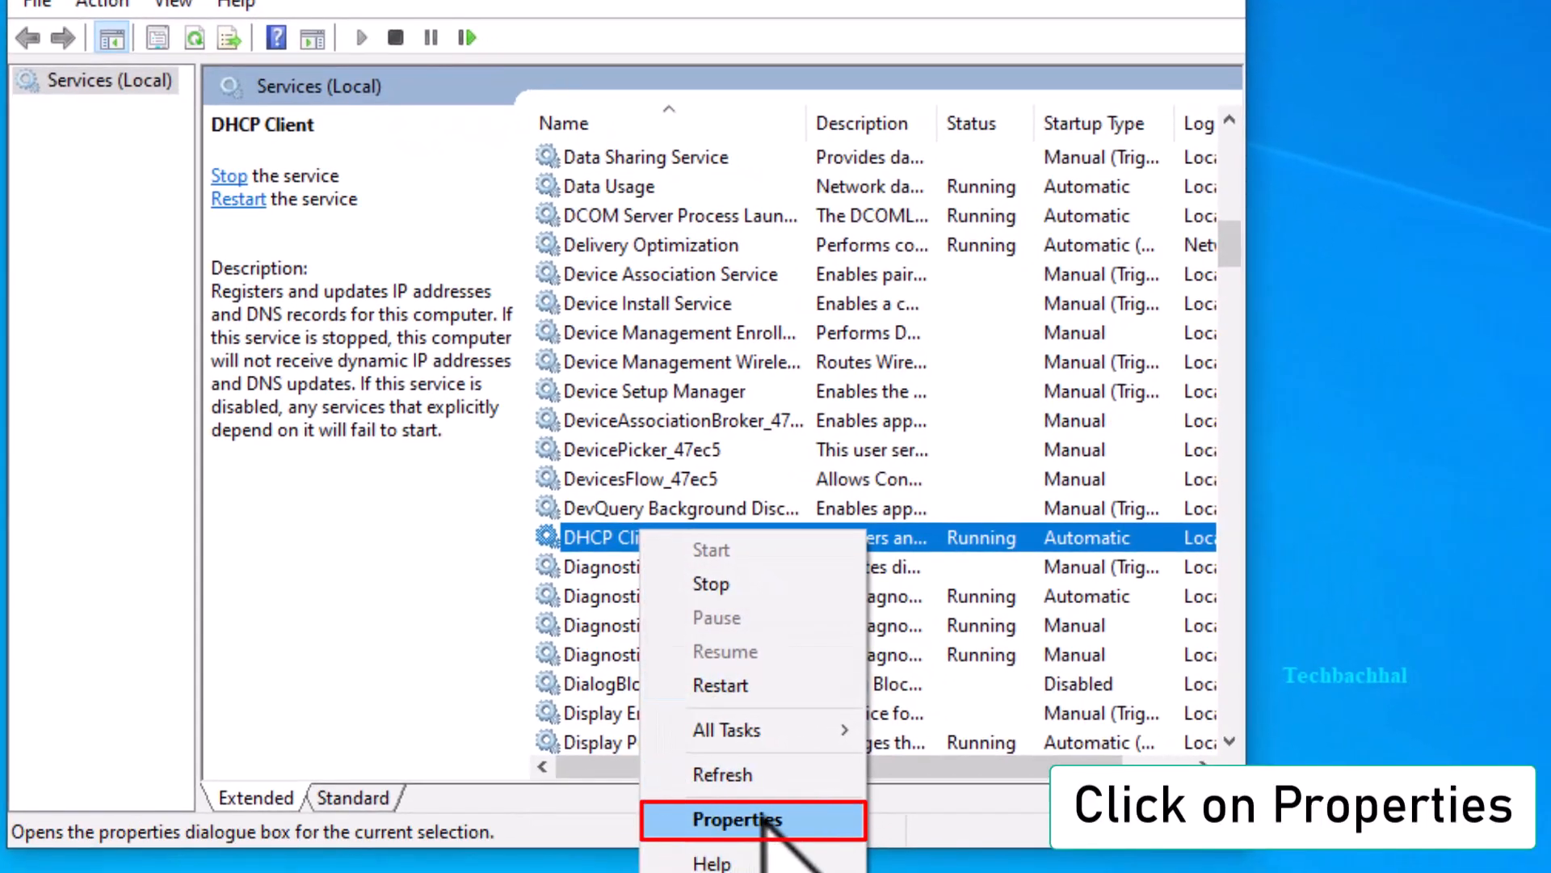
left_click(763, 819)
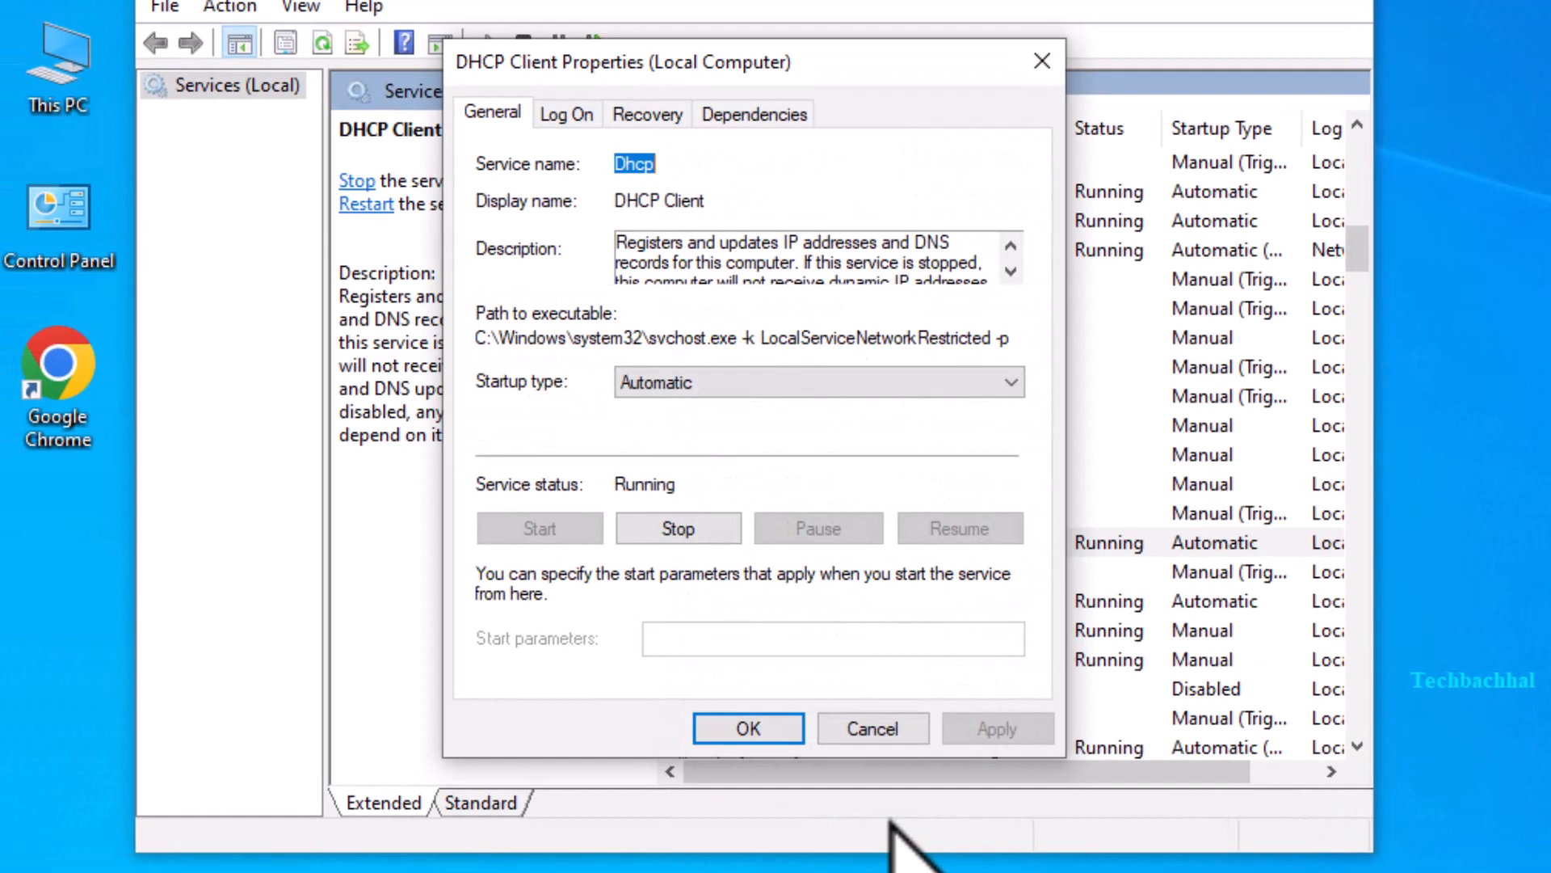
left_click(693, 382)
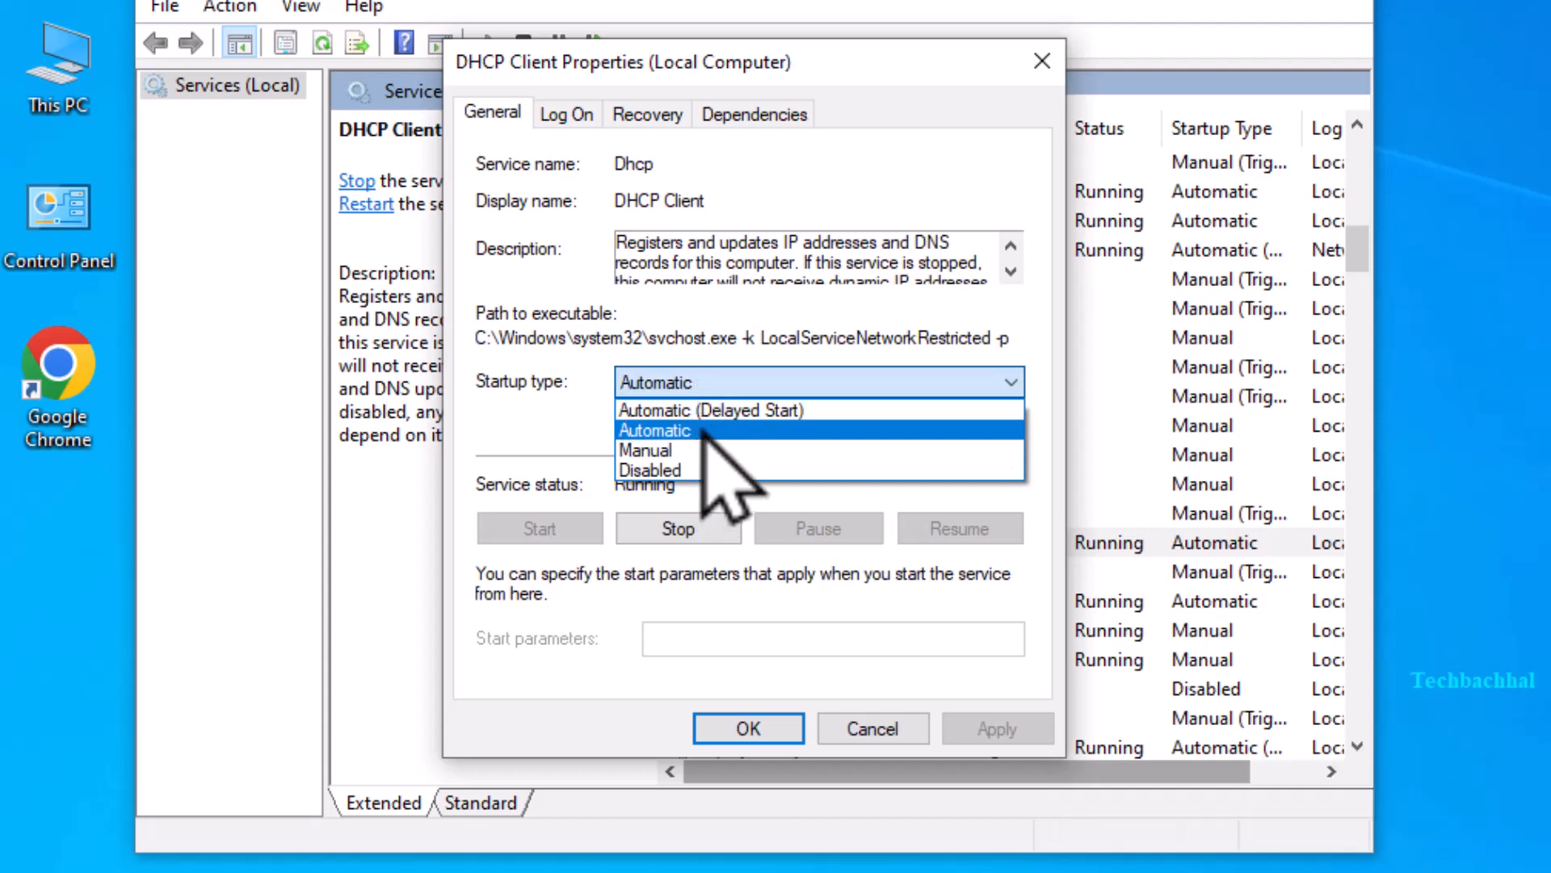
left_click(703, 432)
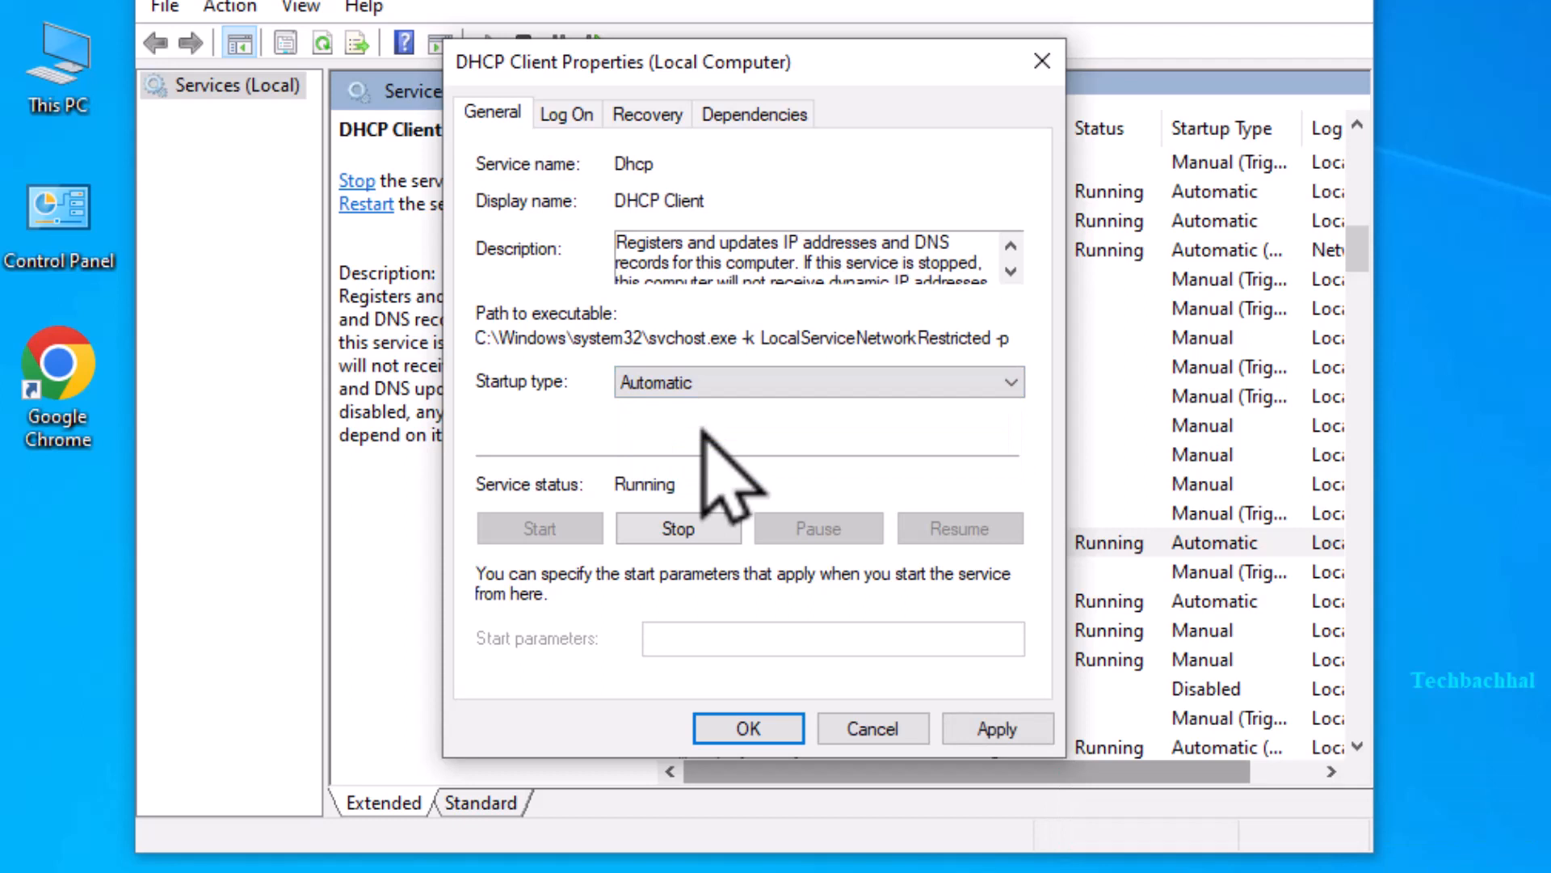
left_click(999, 728)
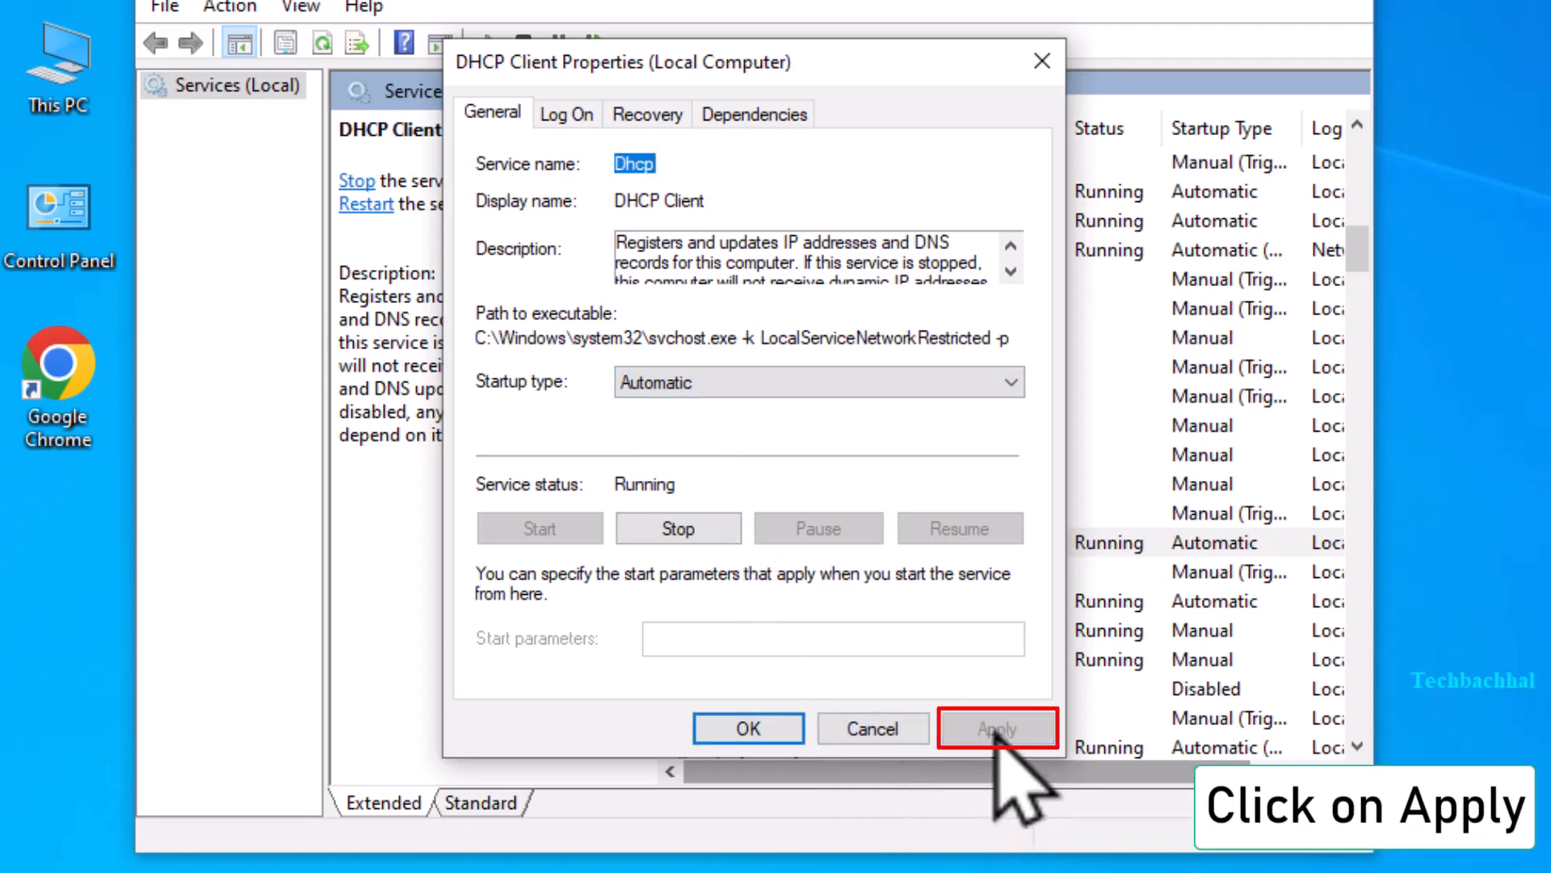
left_click(751, 731)
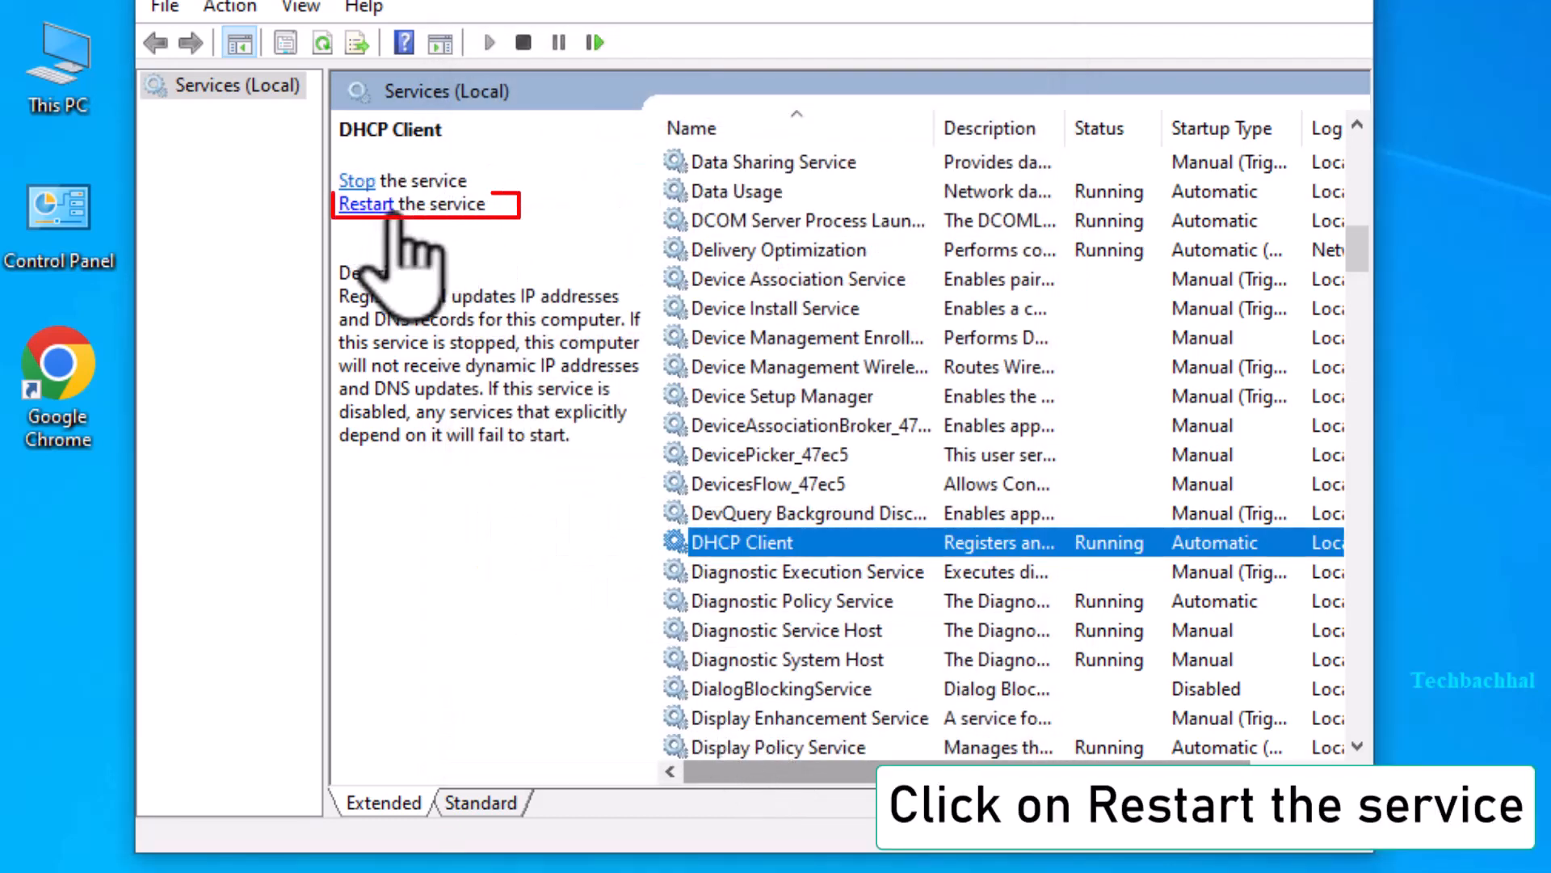
- Try to restart the DHCP Client service together with its dependent services
left_click(378, 207)
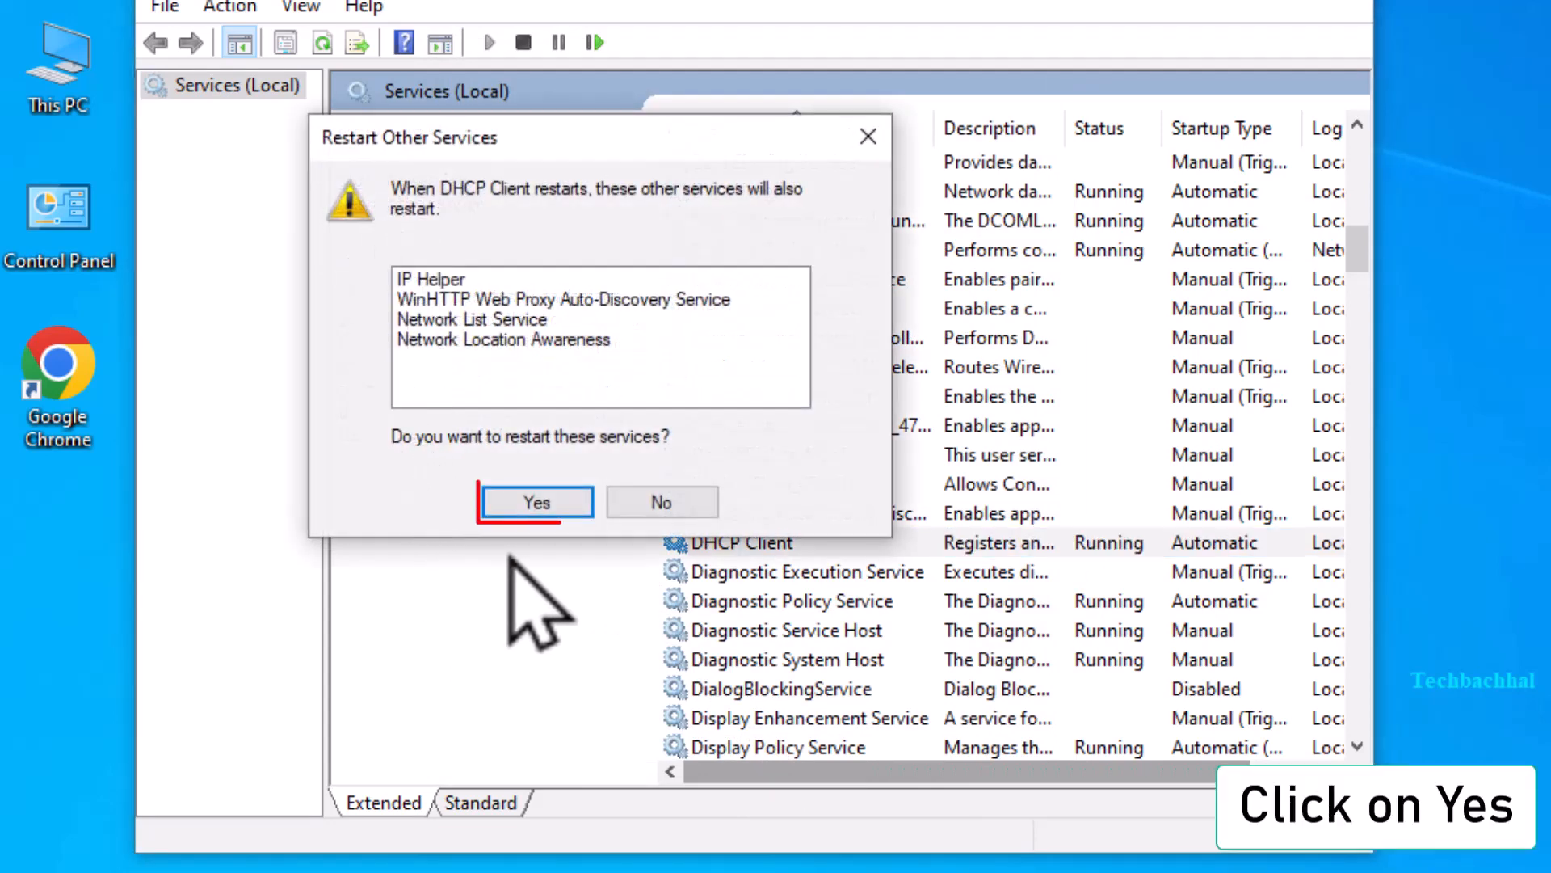
left_click(535, 502)
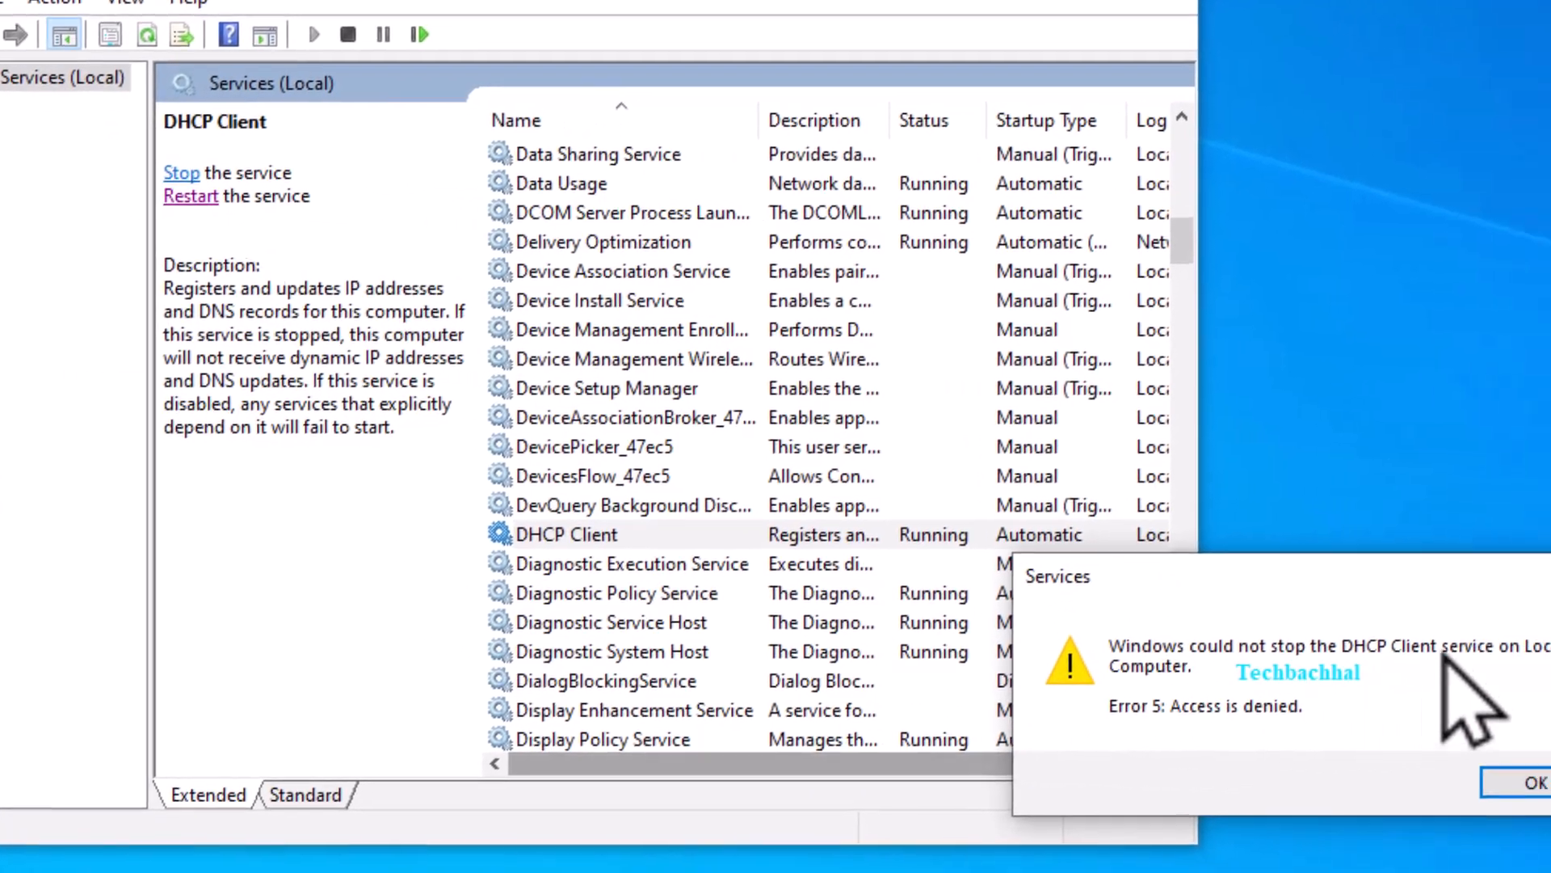
left_click(1547, 572)
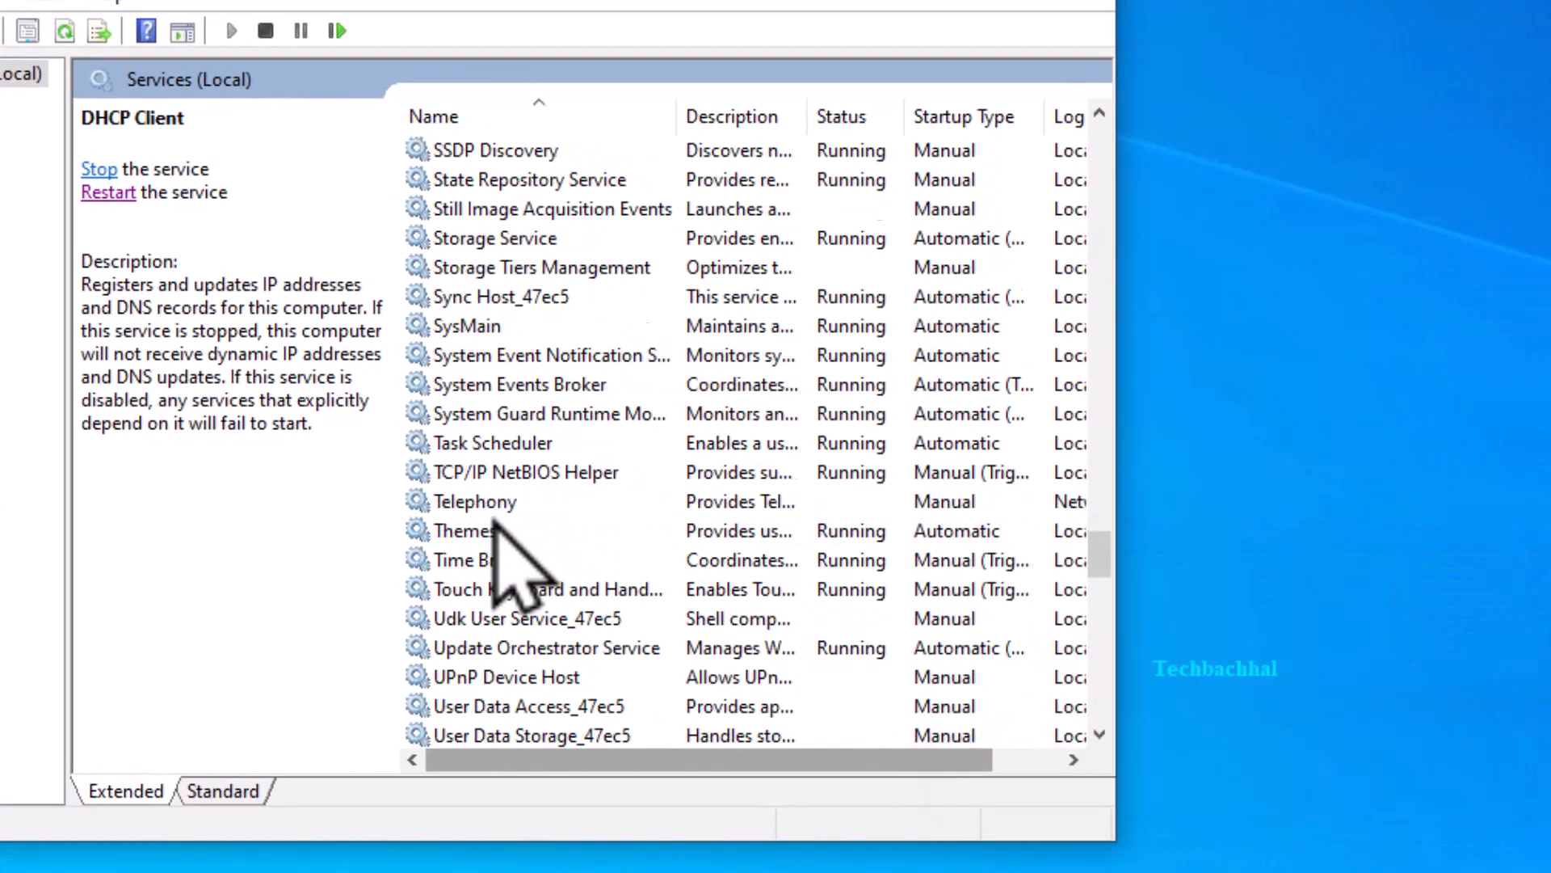
- Set the WLAN AutoConfig service's startup type to Automatic, start the service and apply the change
scroll(517, 565, "down", 10)
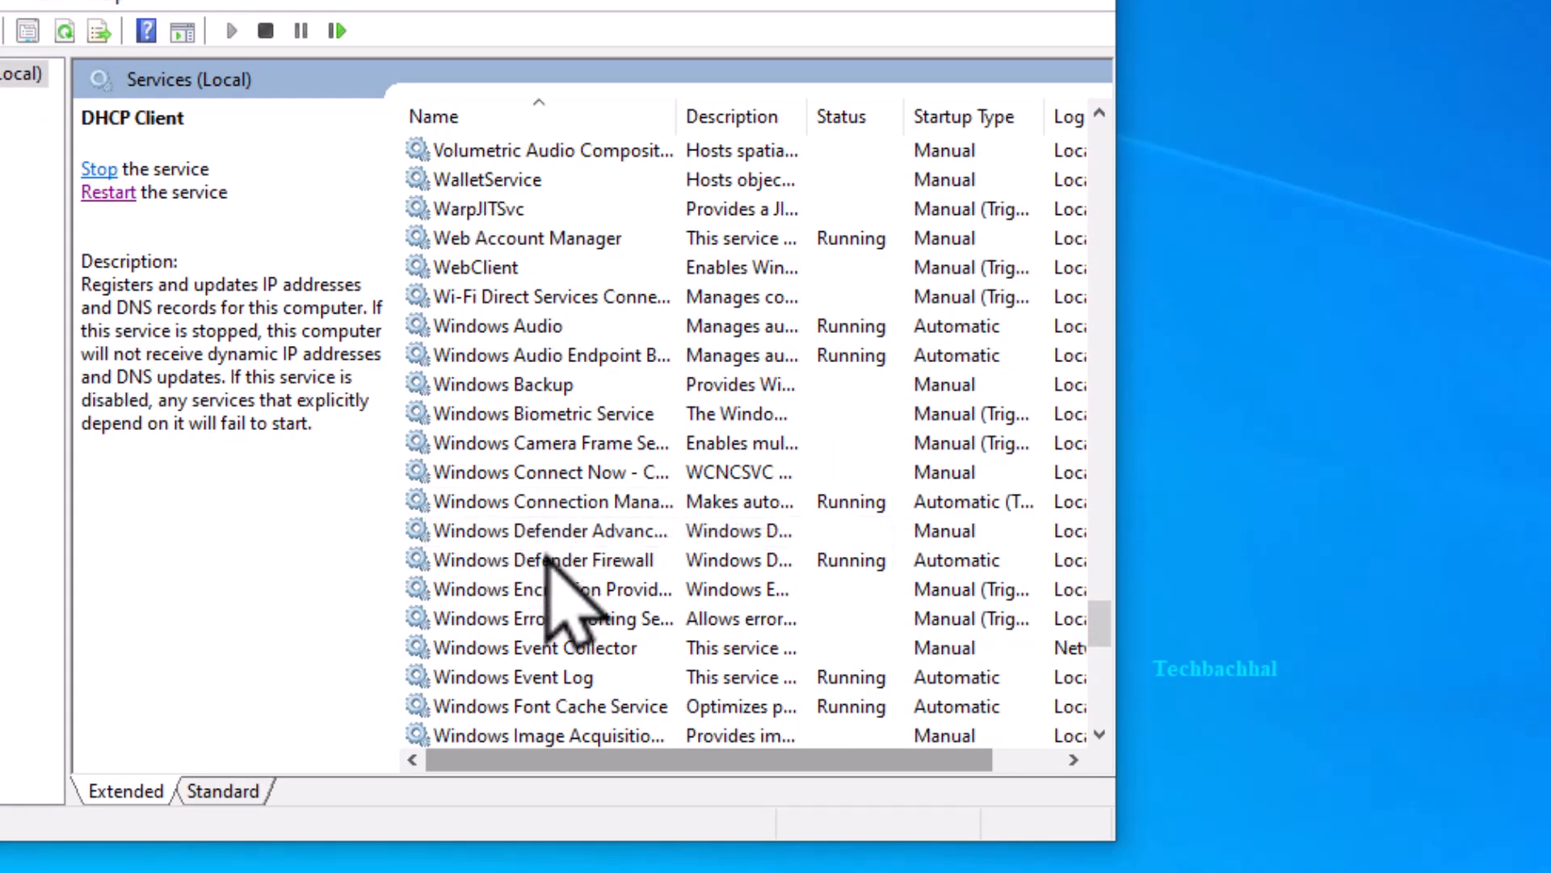
scroll(558, 601, "down", 10)
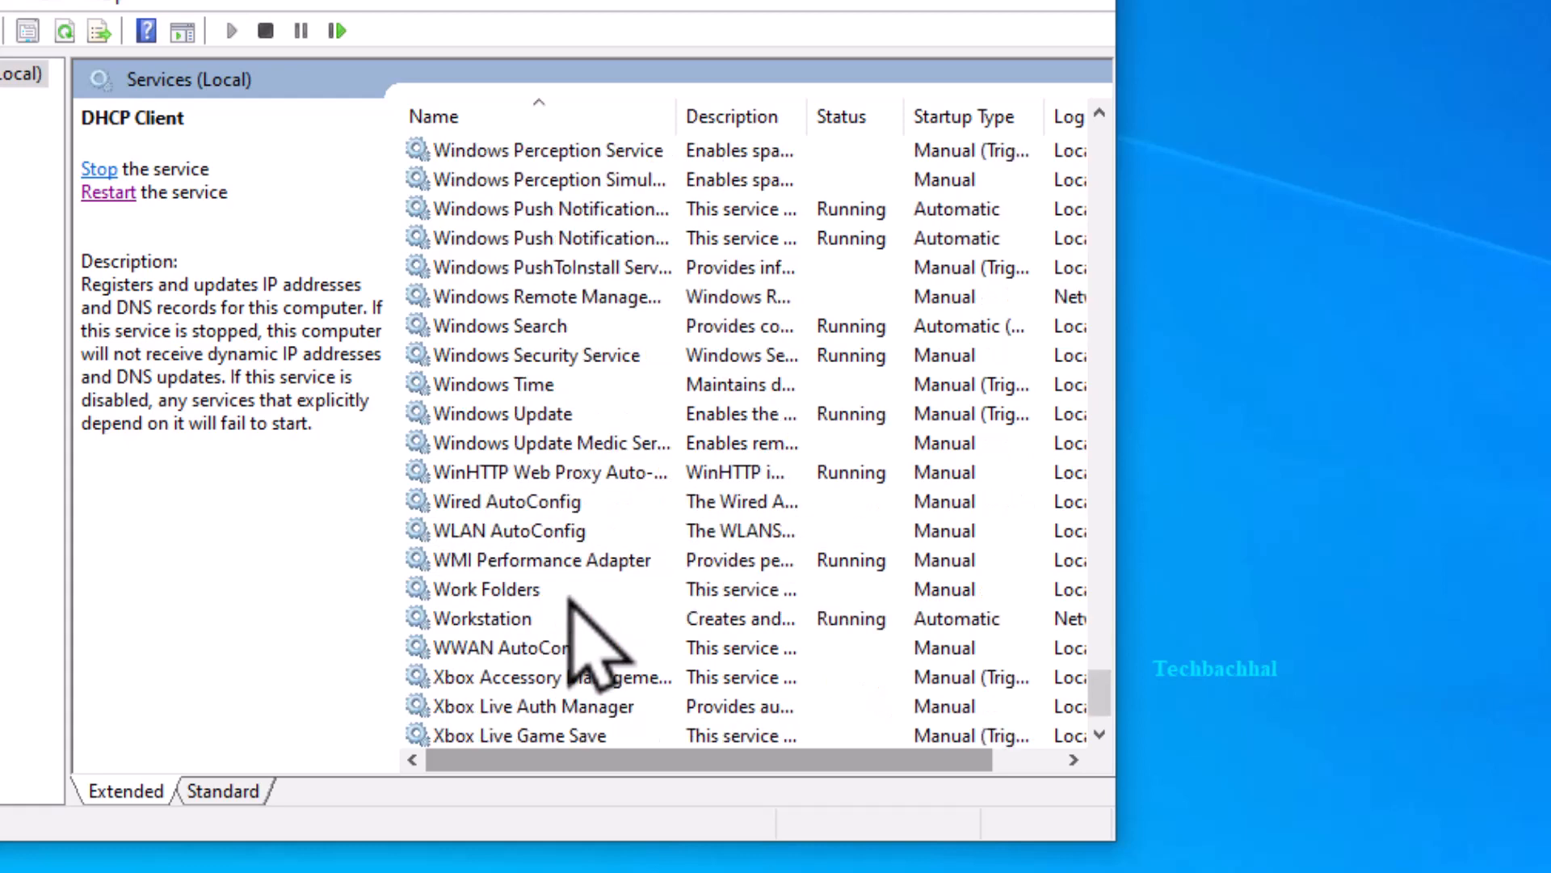
left_click(555, 531)
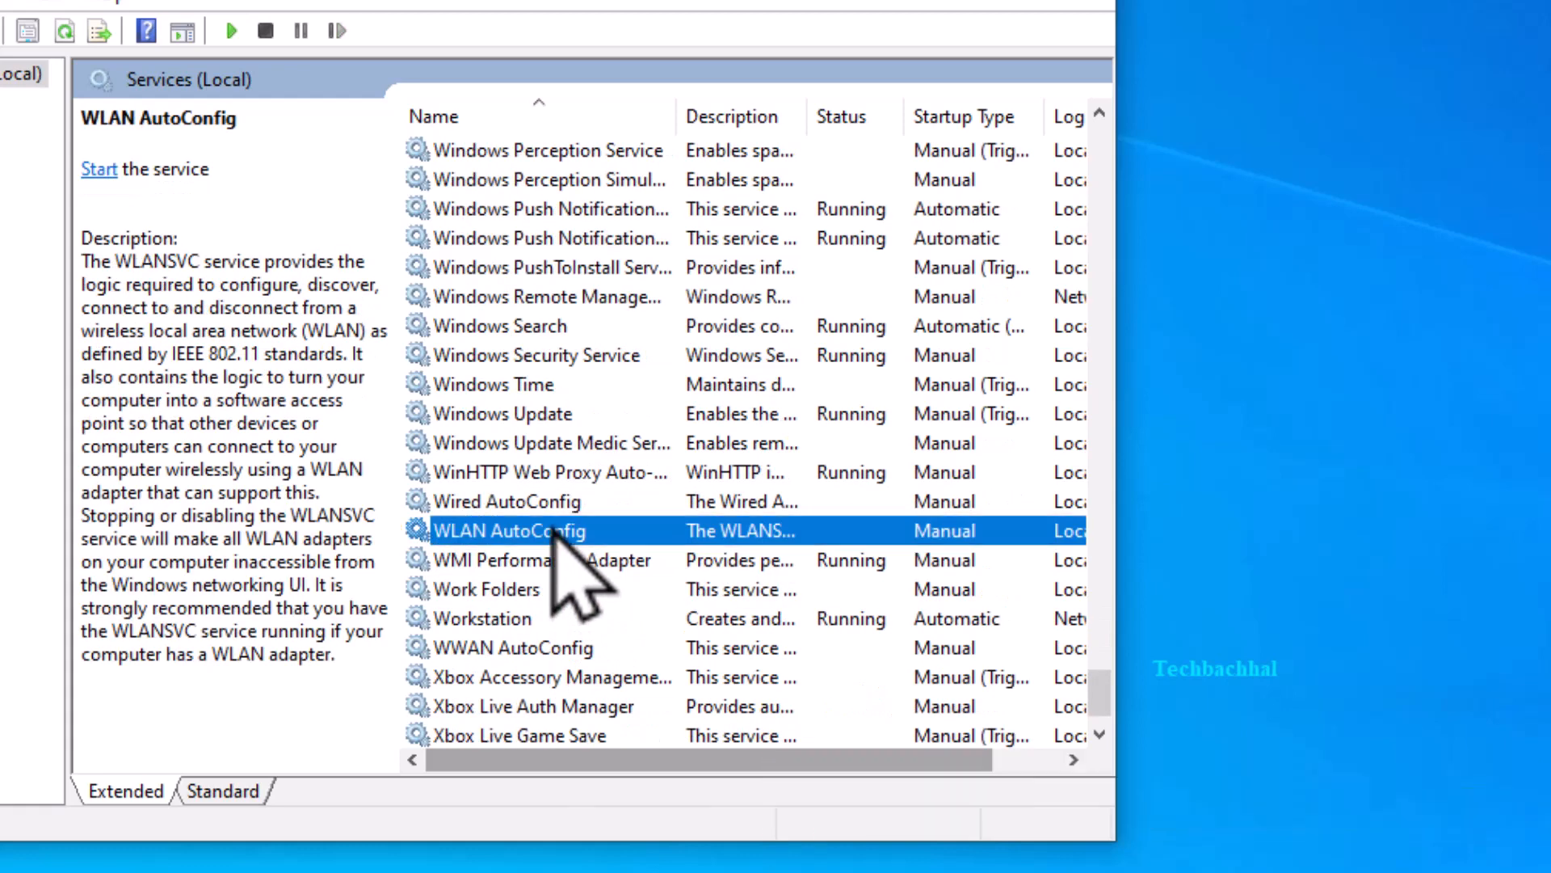
right_click(554, 532)
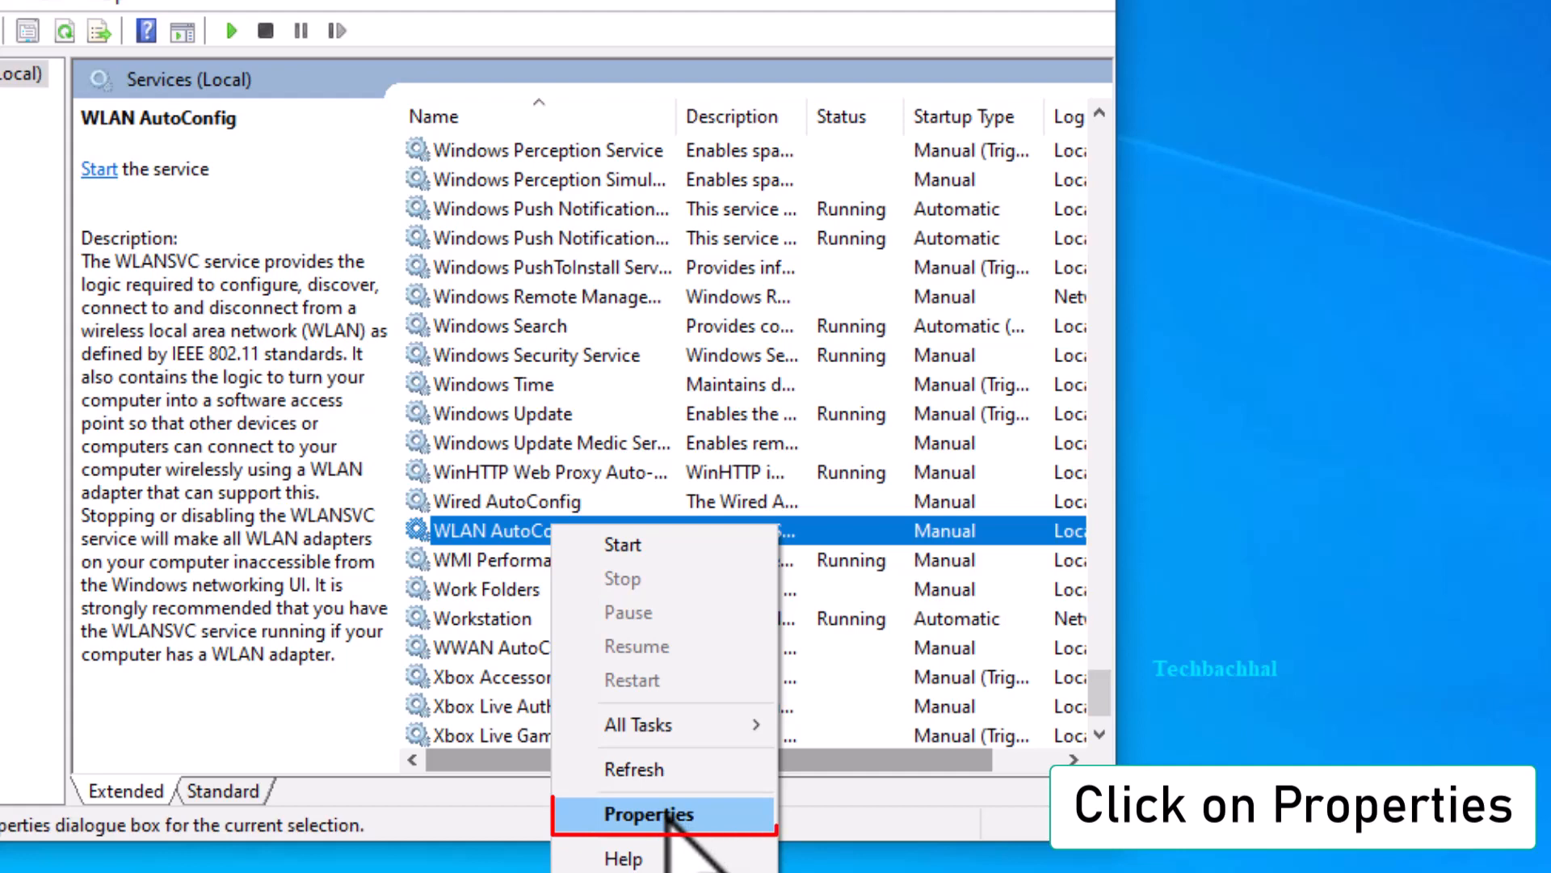
left_click(670, 812)
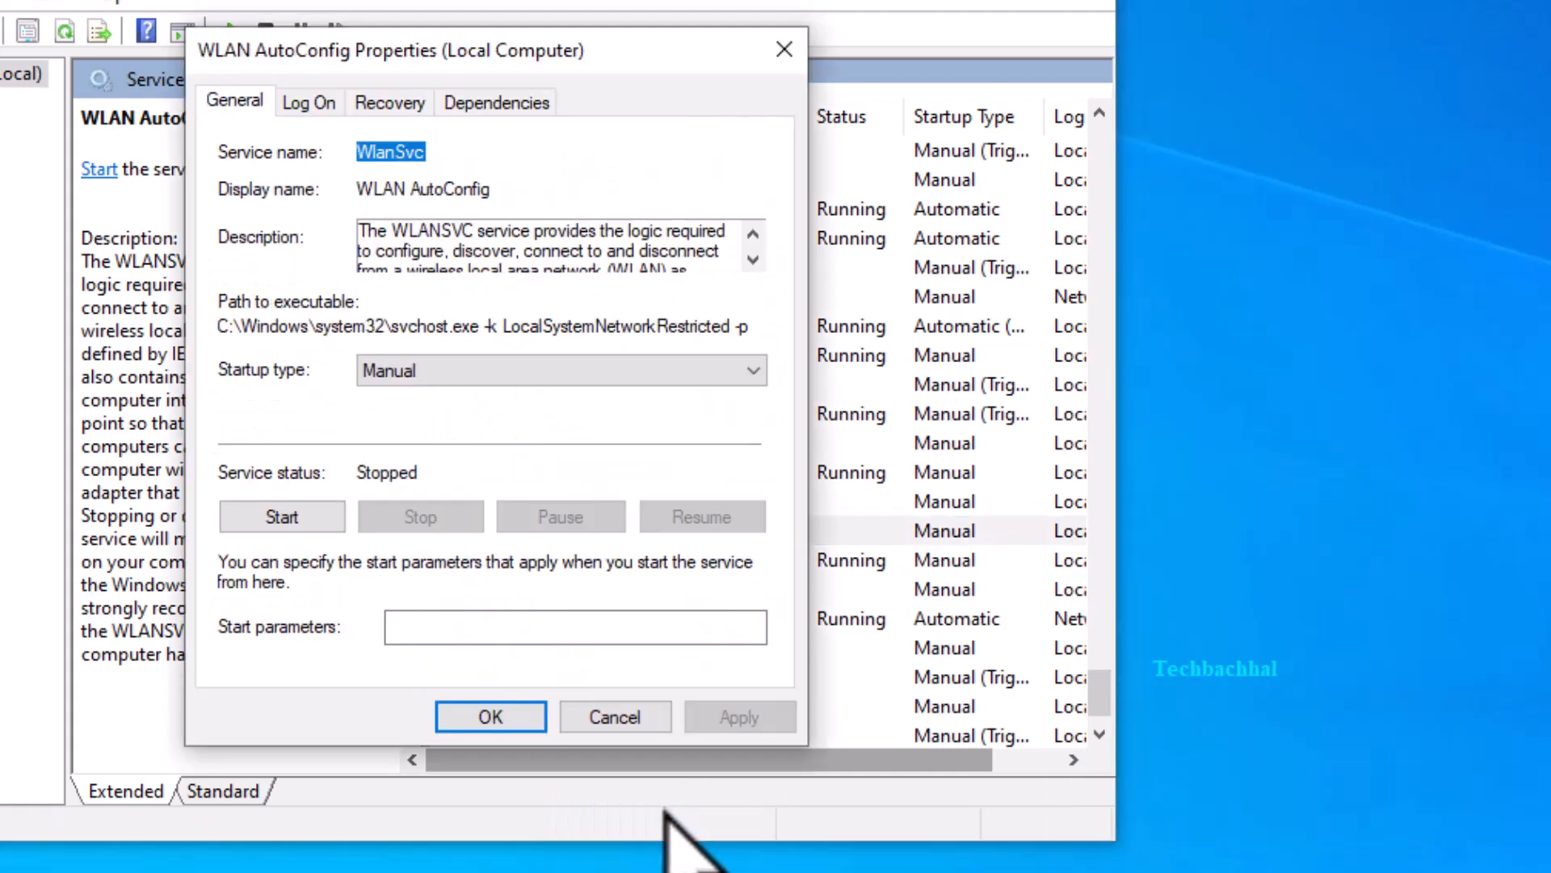
left_click(424, 366)
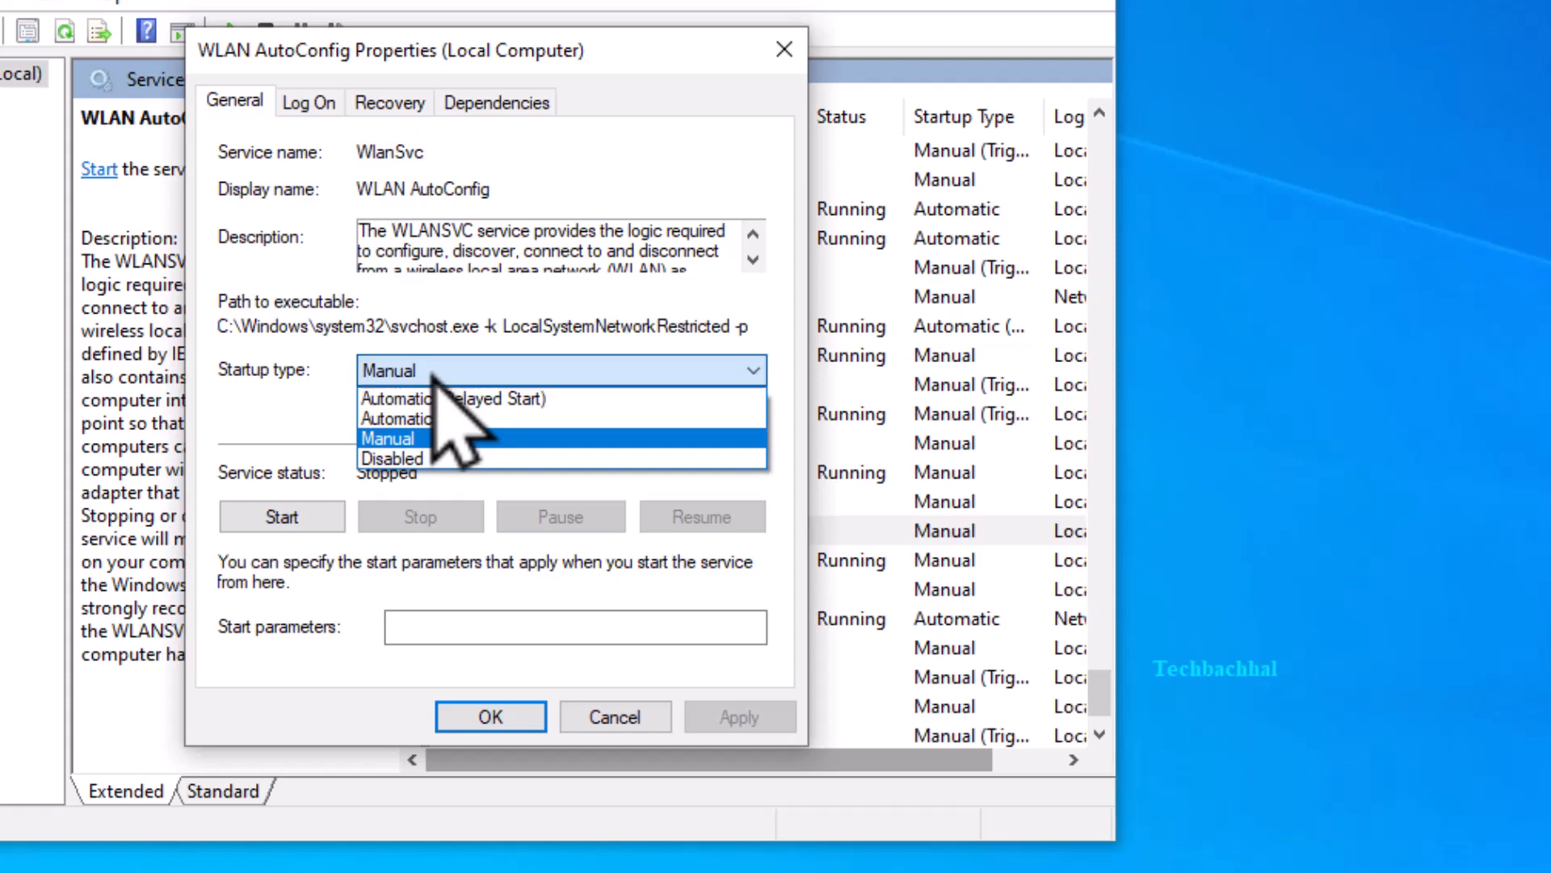
left_click(436, 418)
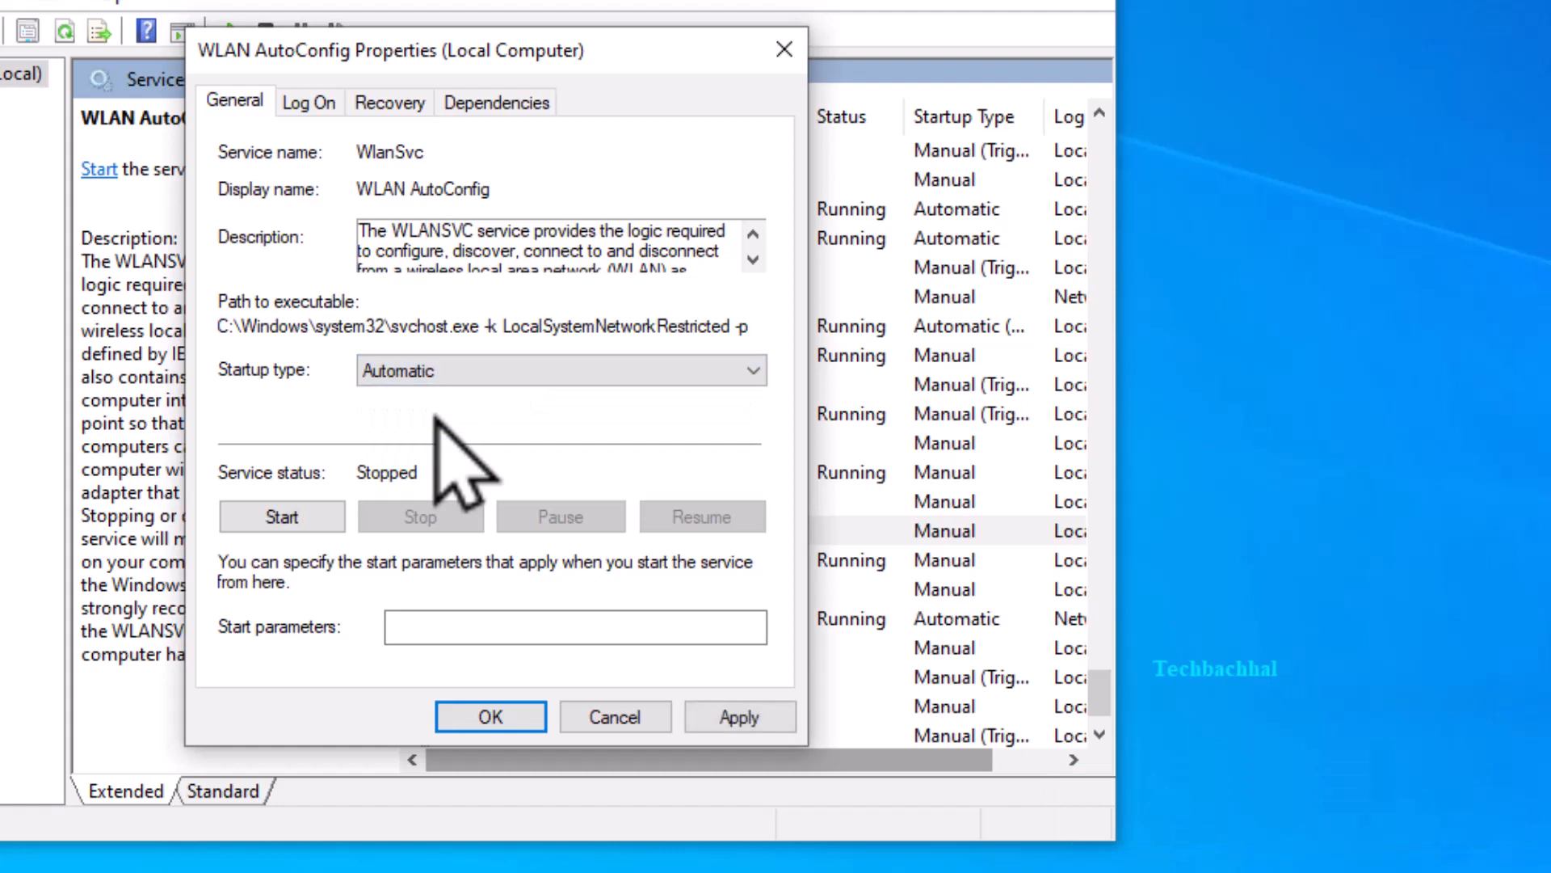
left_click(282, 517)
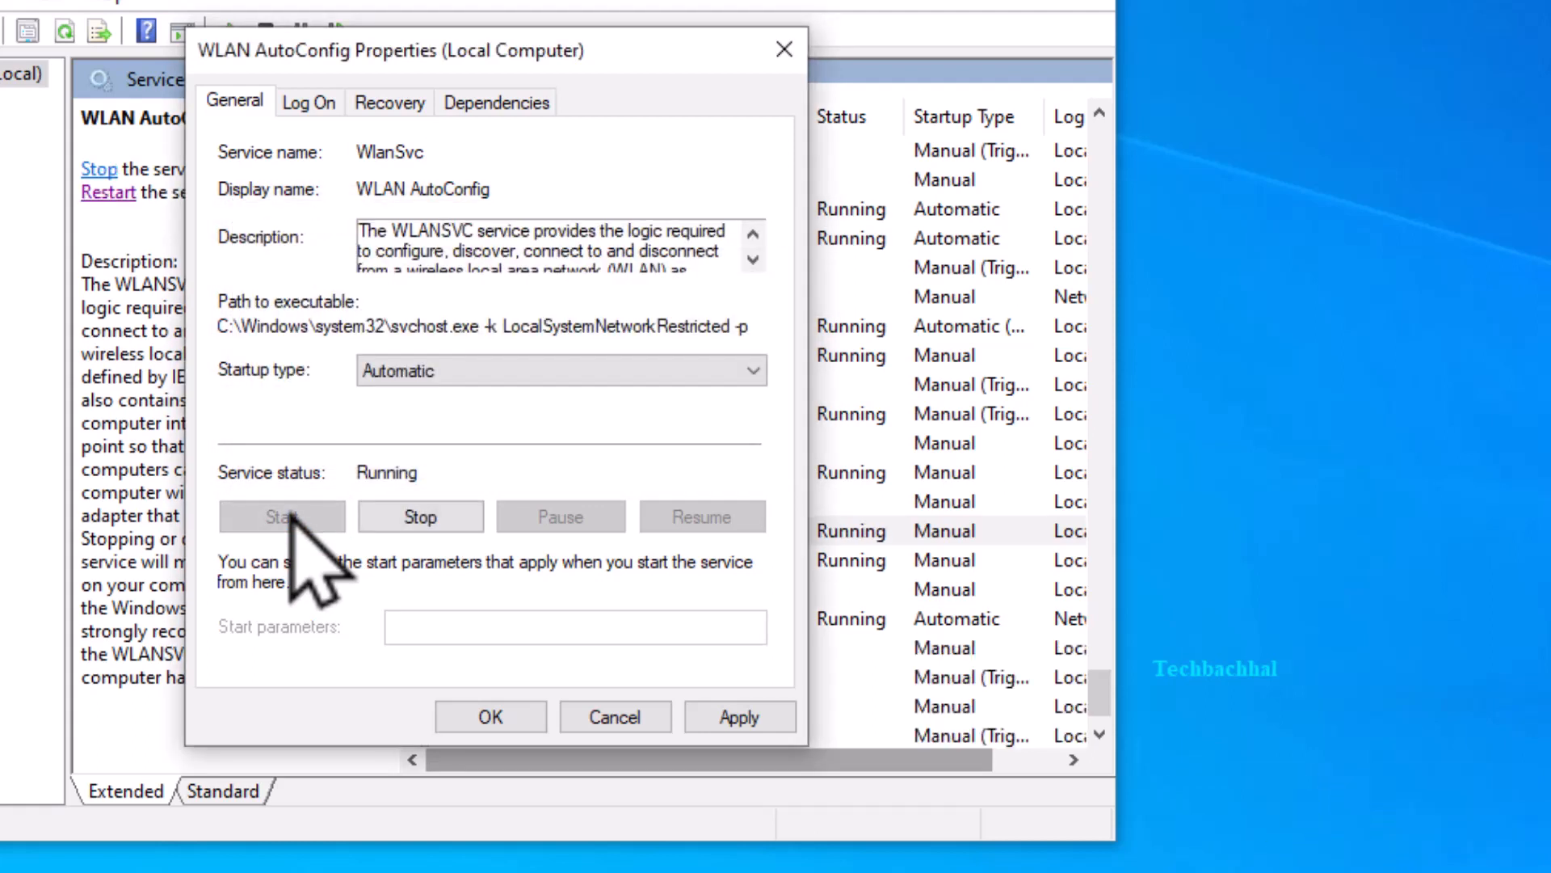
left_click(741, 717)
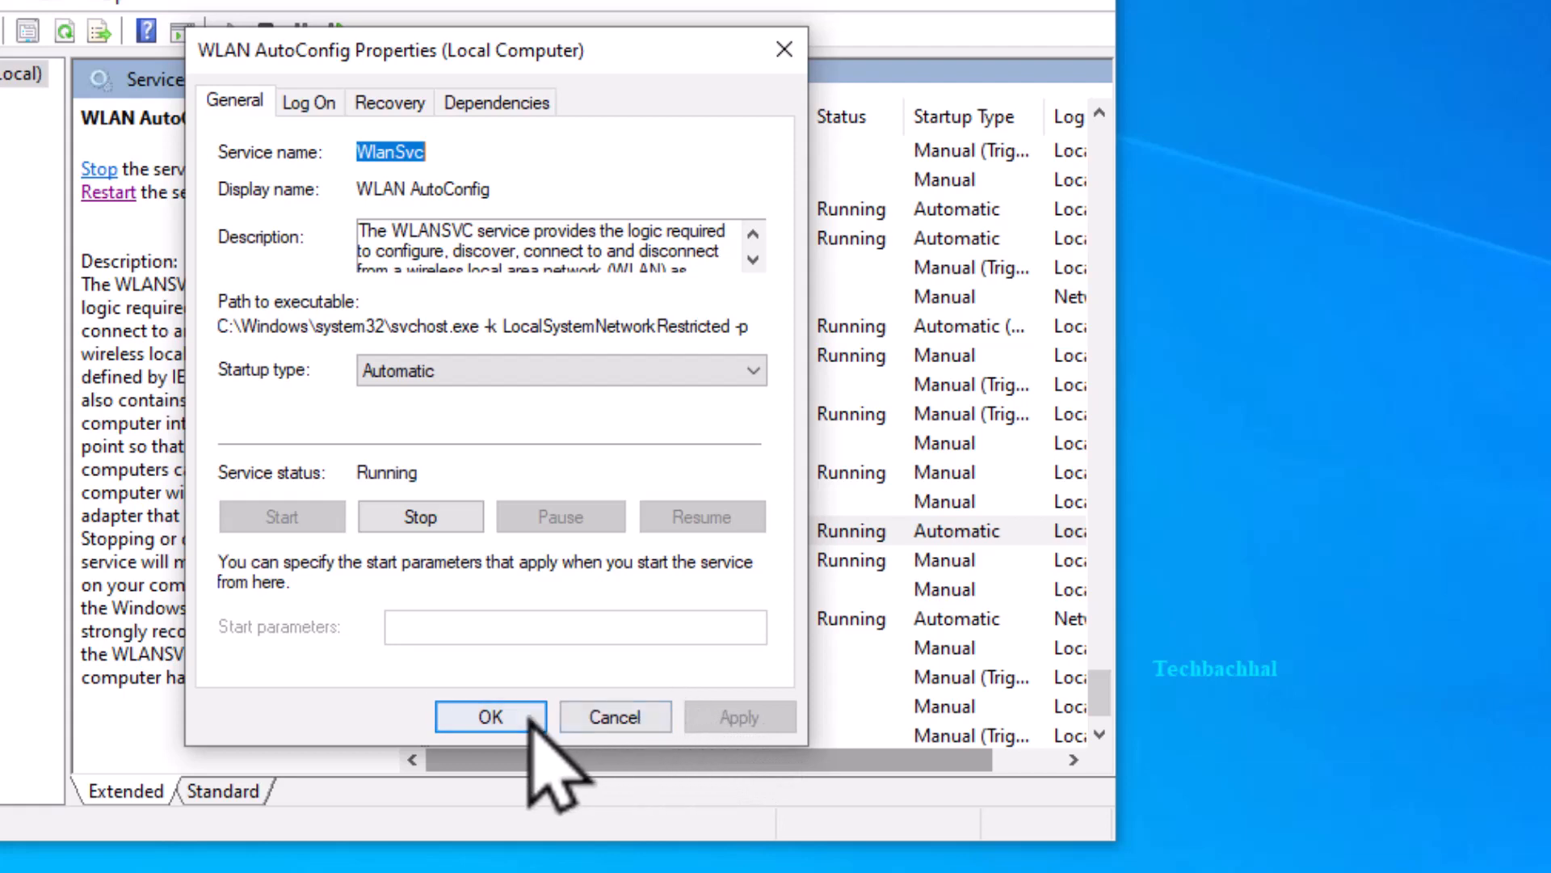
left_click(499, 716)
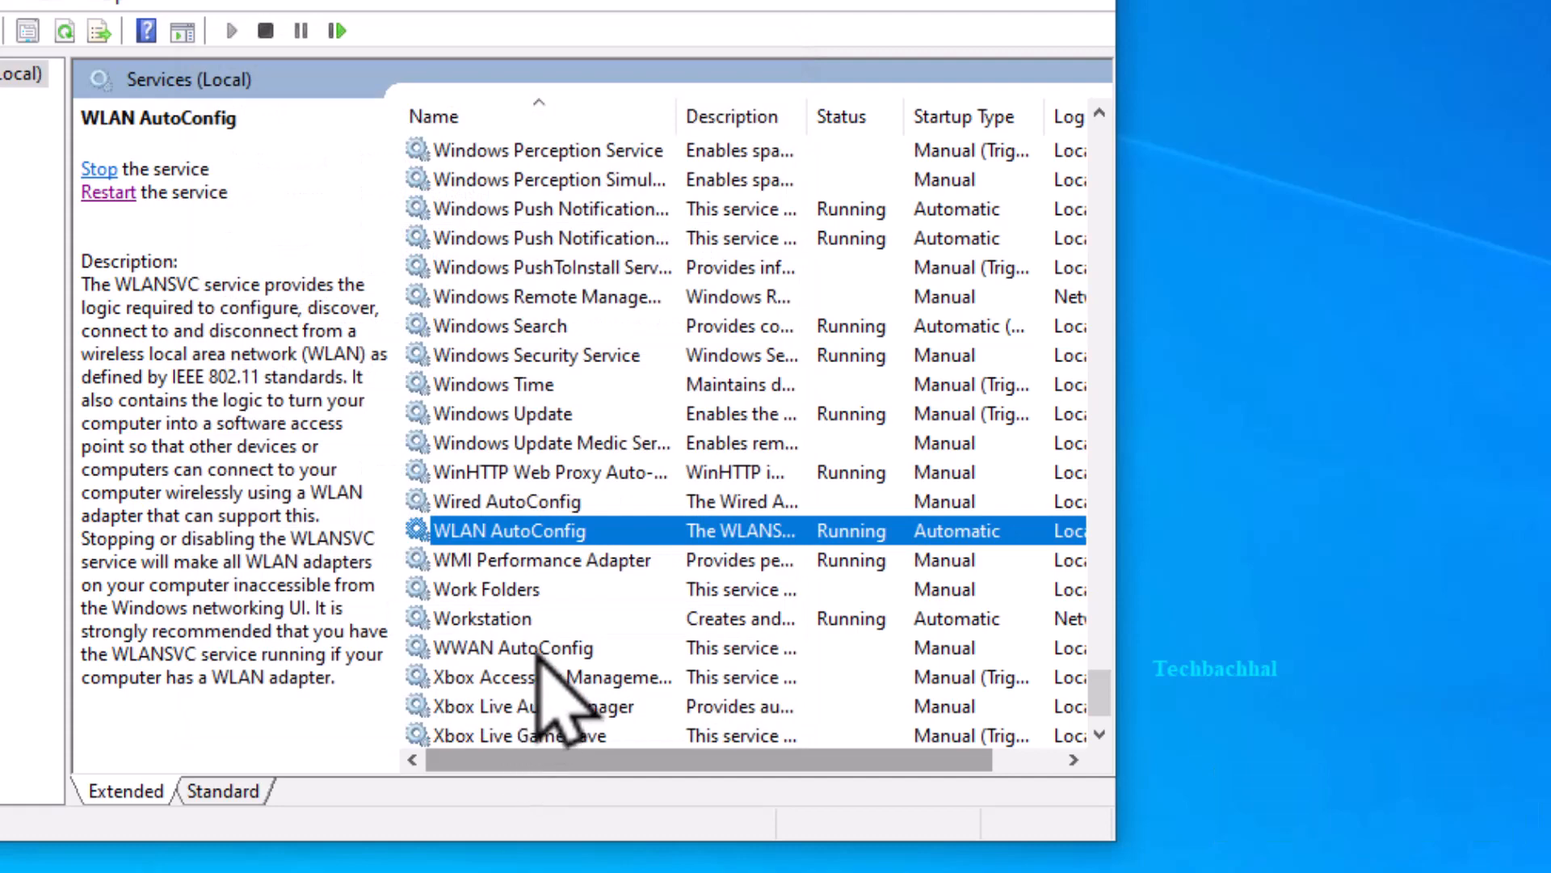
- Set the Wi-Fi Direct Services Connection Manager Service's startup type to Manual, apply it and close the Services window
scroll(578, 638, "up", 11)
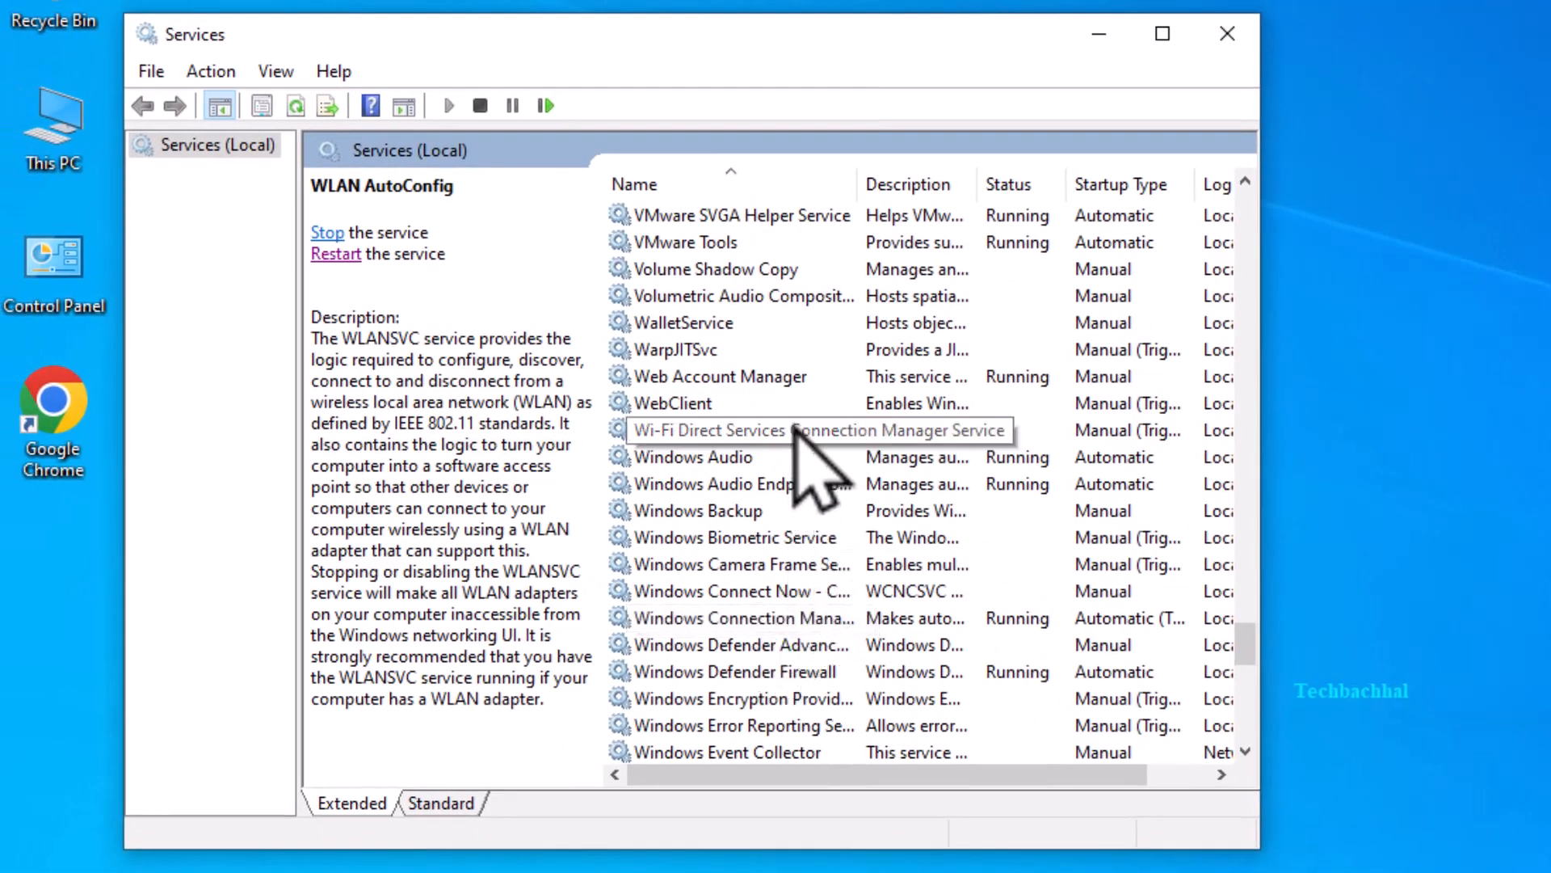
left_click(675, 435)
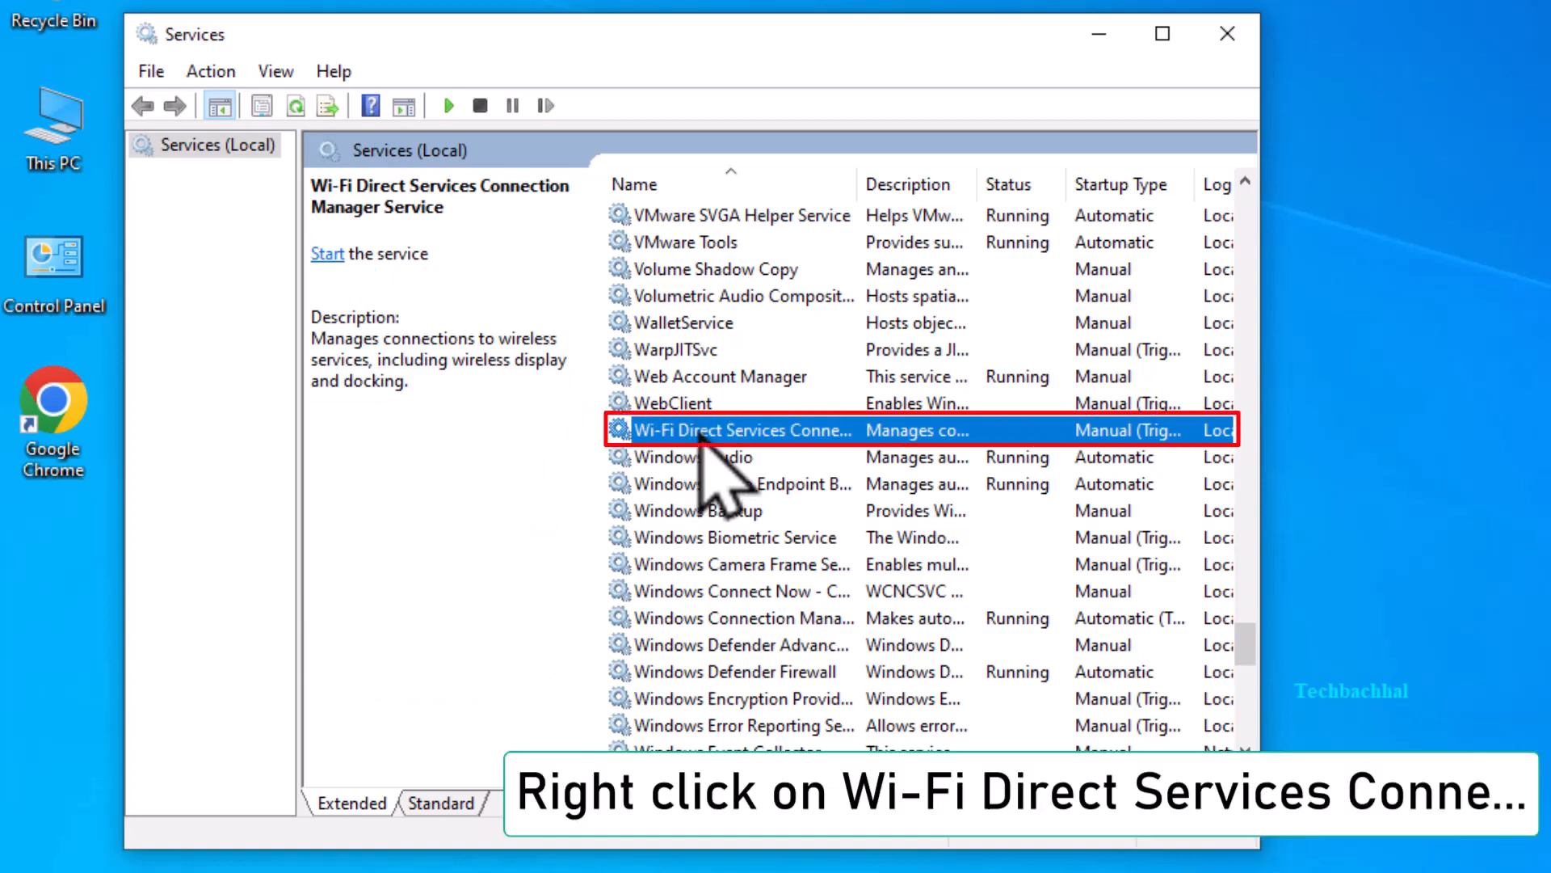
right_click(705, 432)
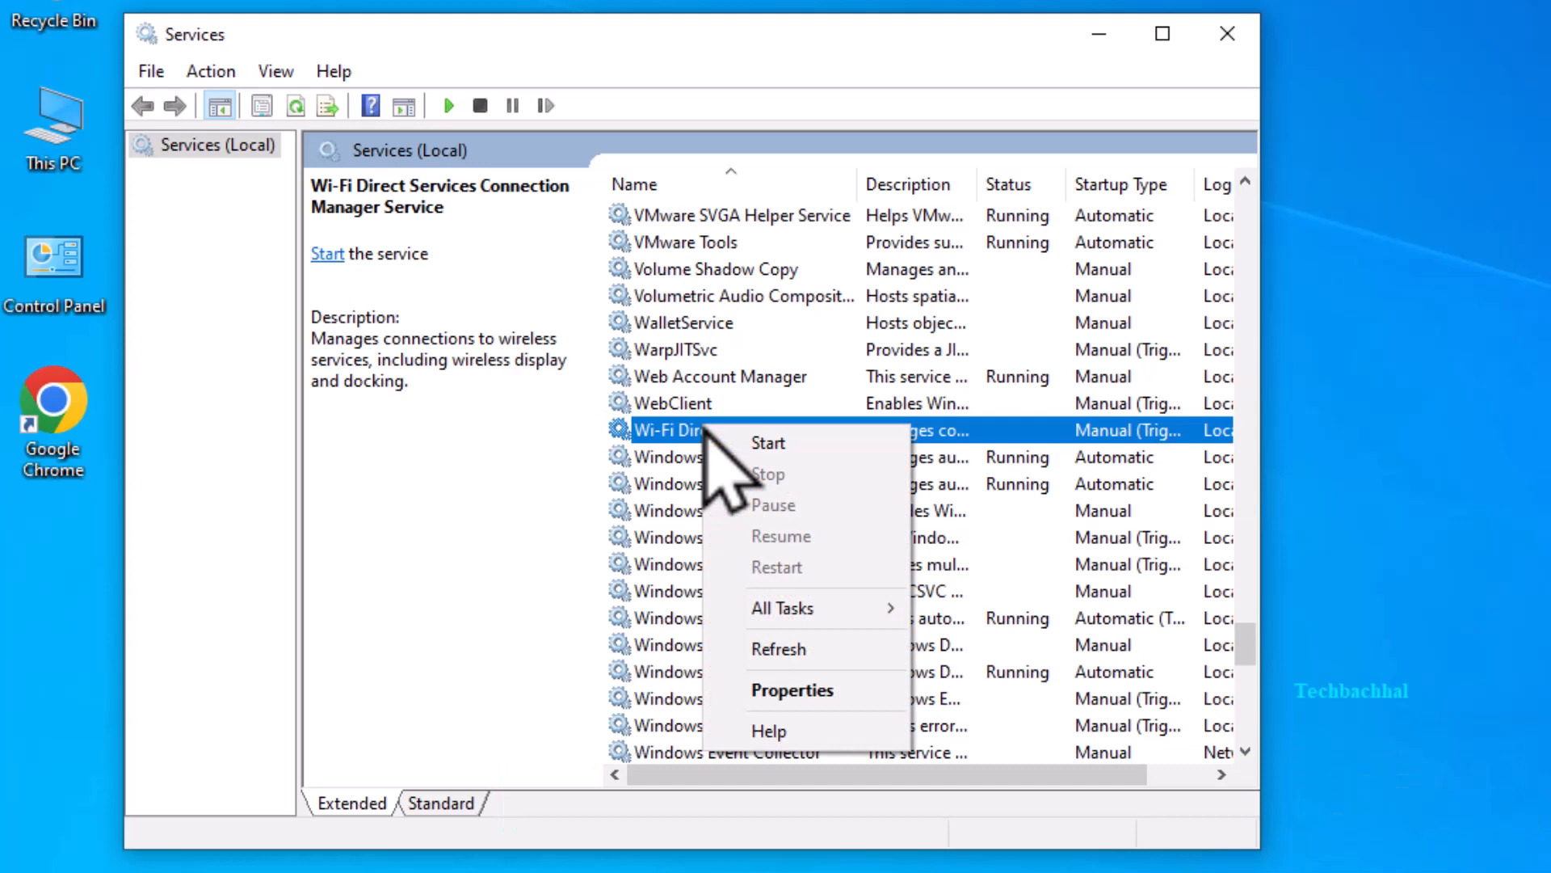
left_click(763, 691)
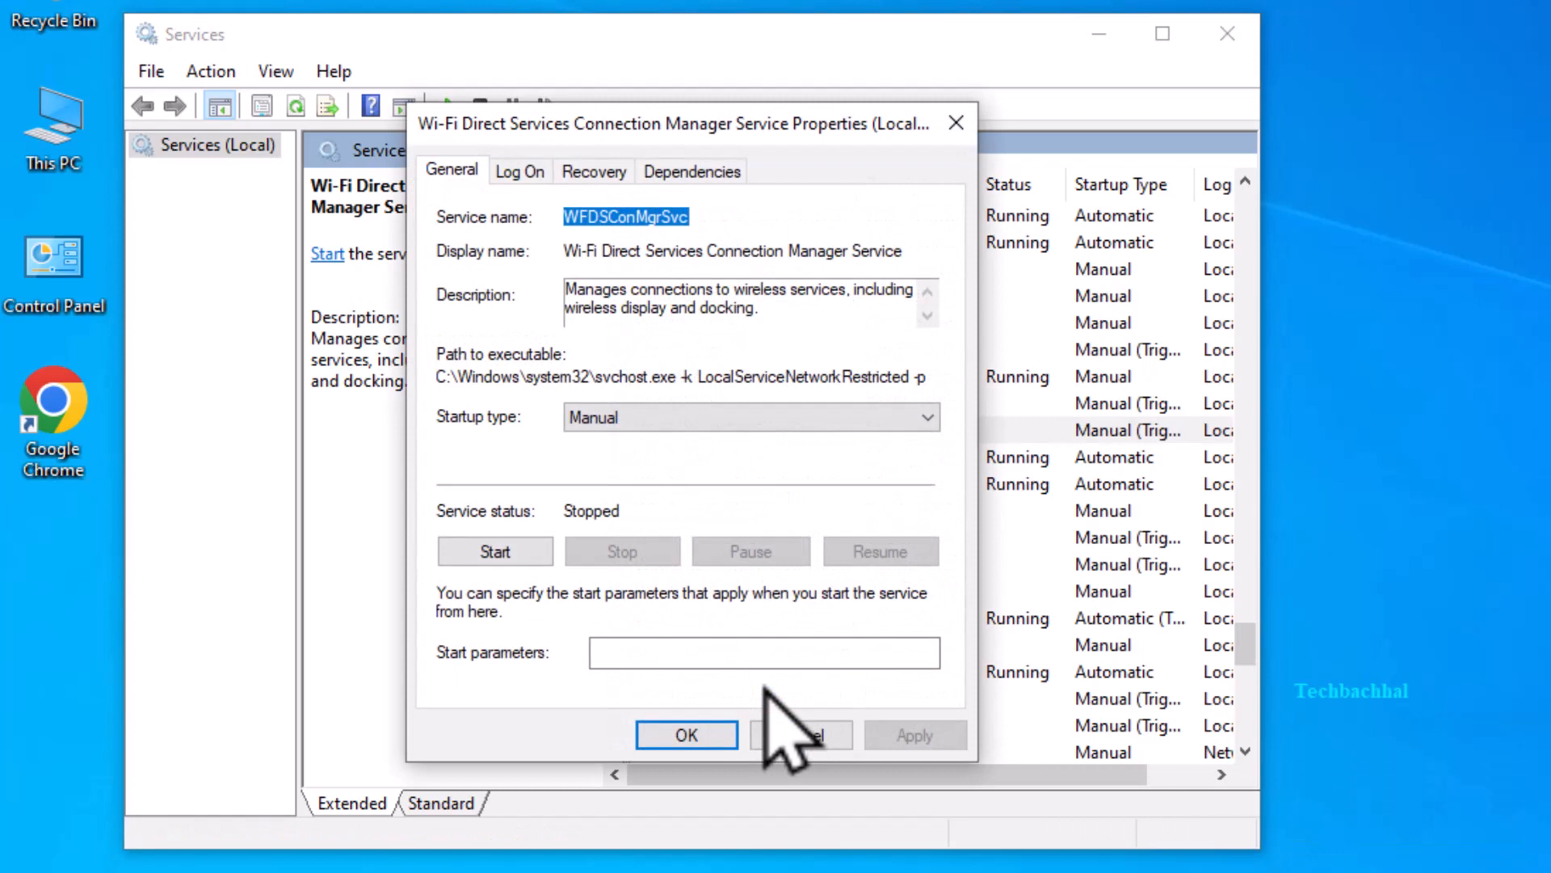
left_click(618, 417)
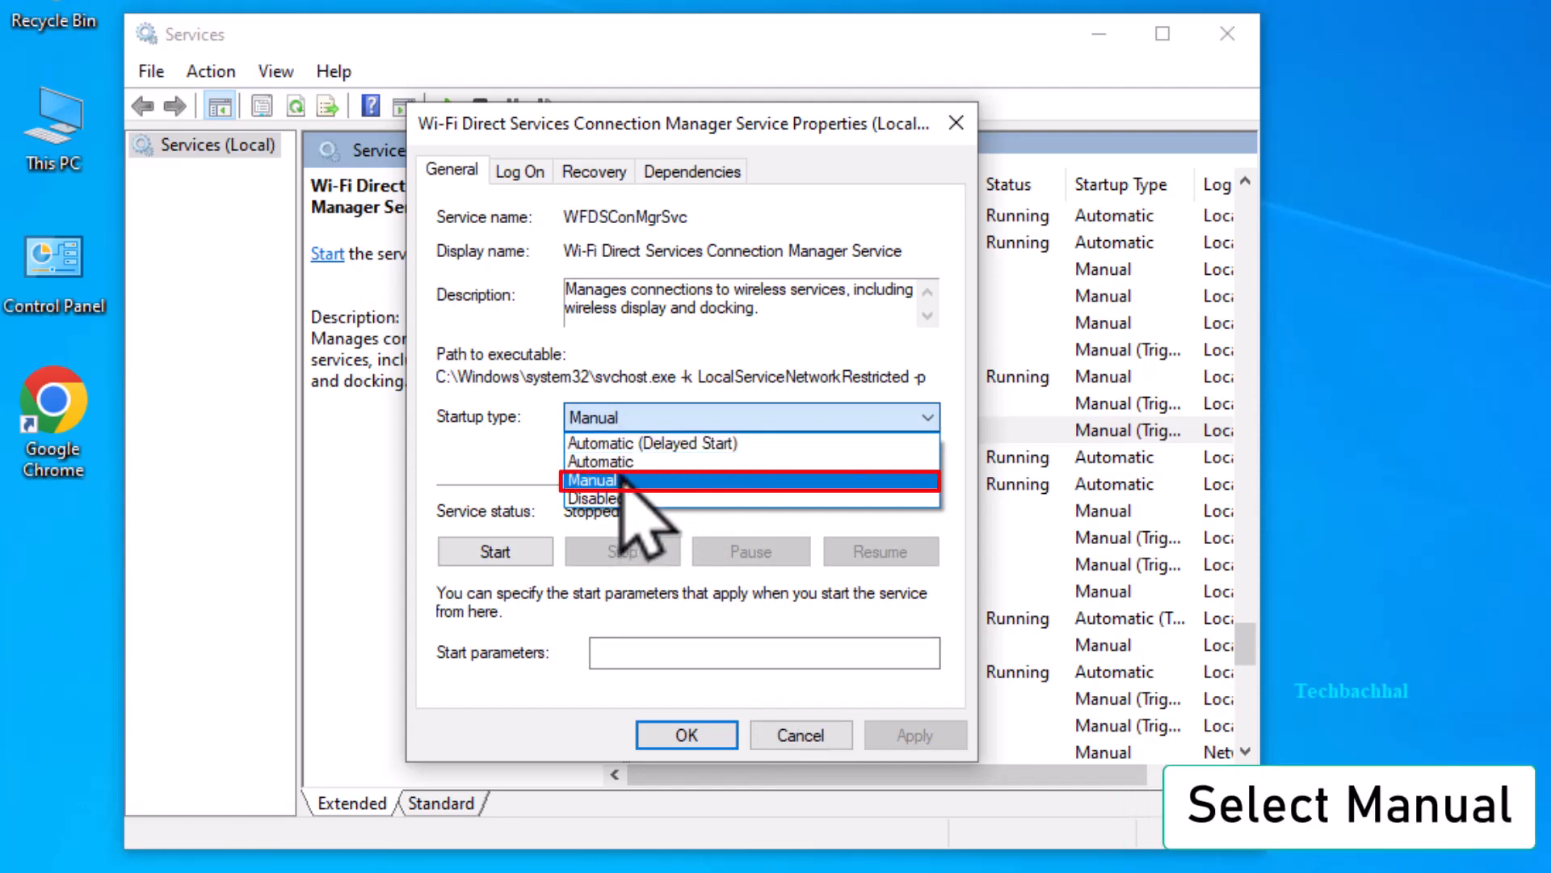
left_click(622, 480)
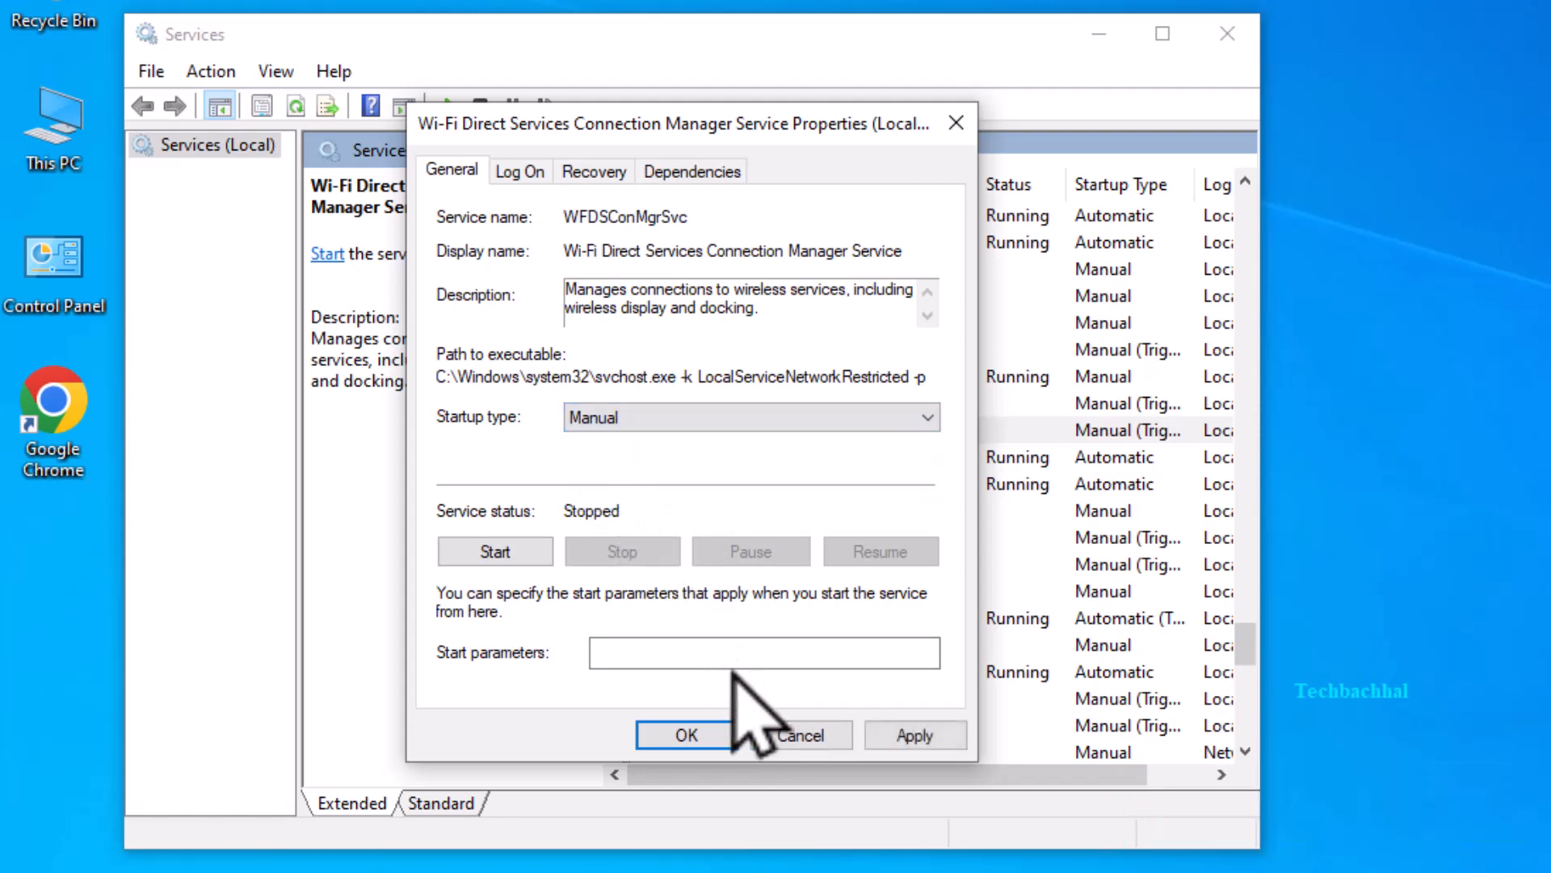
left_click(922, 736)
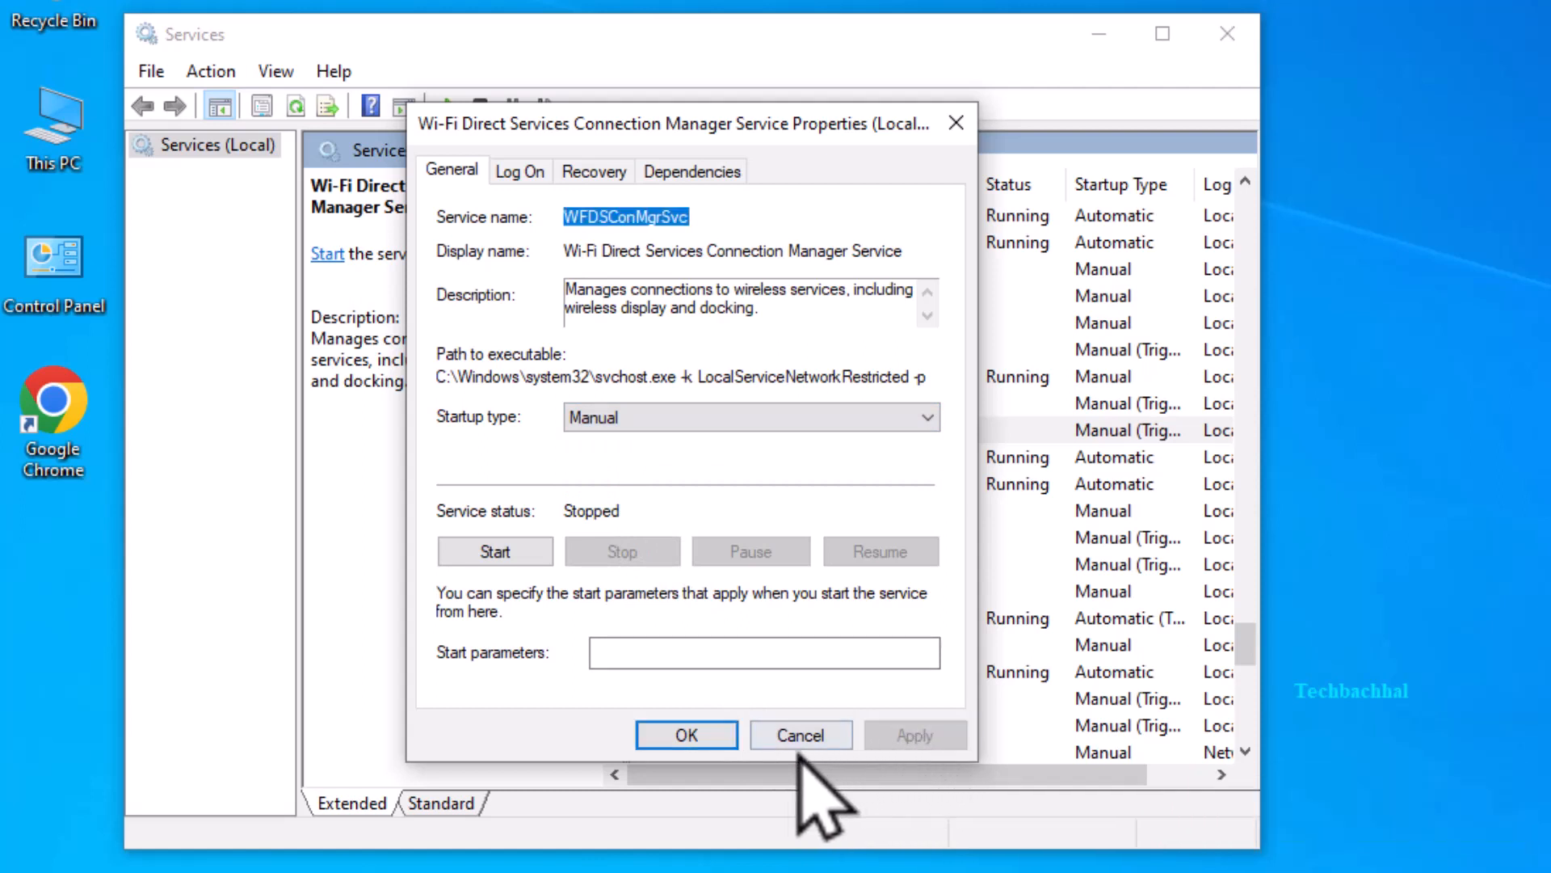
left_click(687, 735)
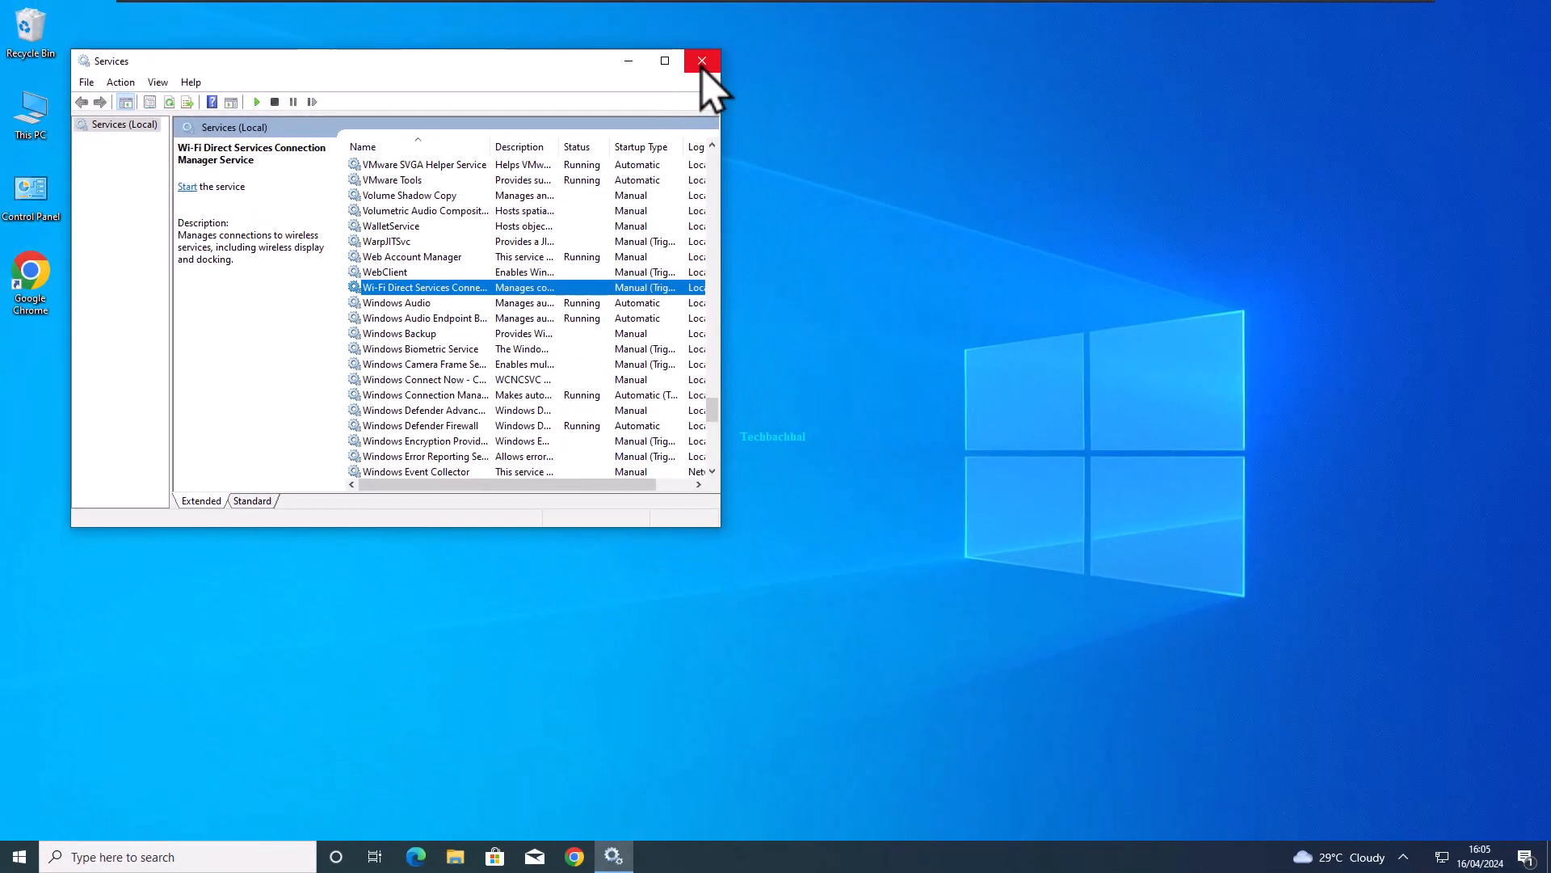
left_click(702, 61)
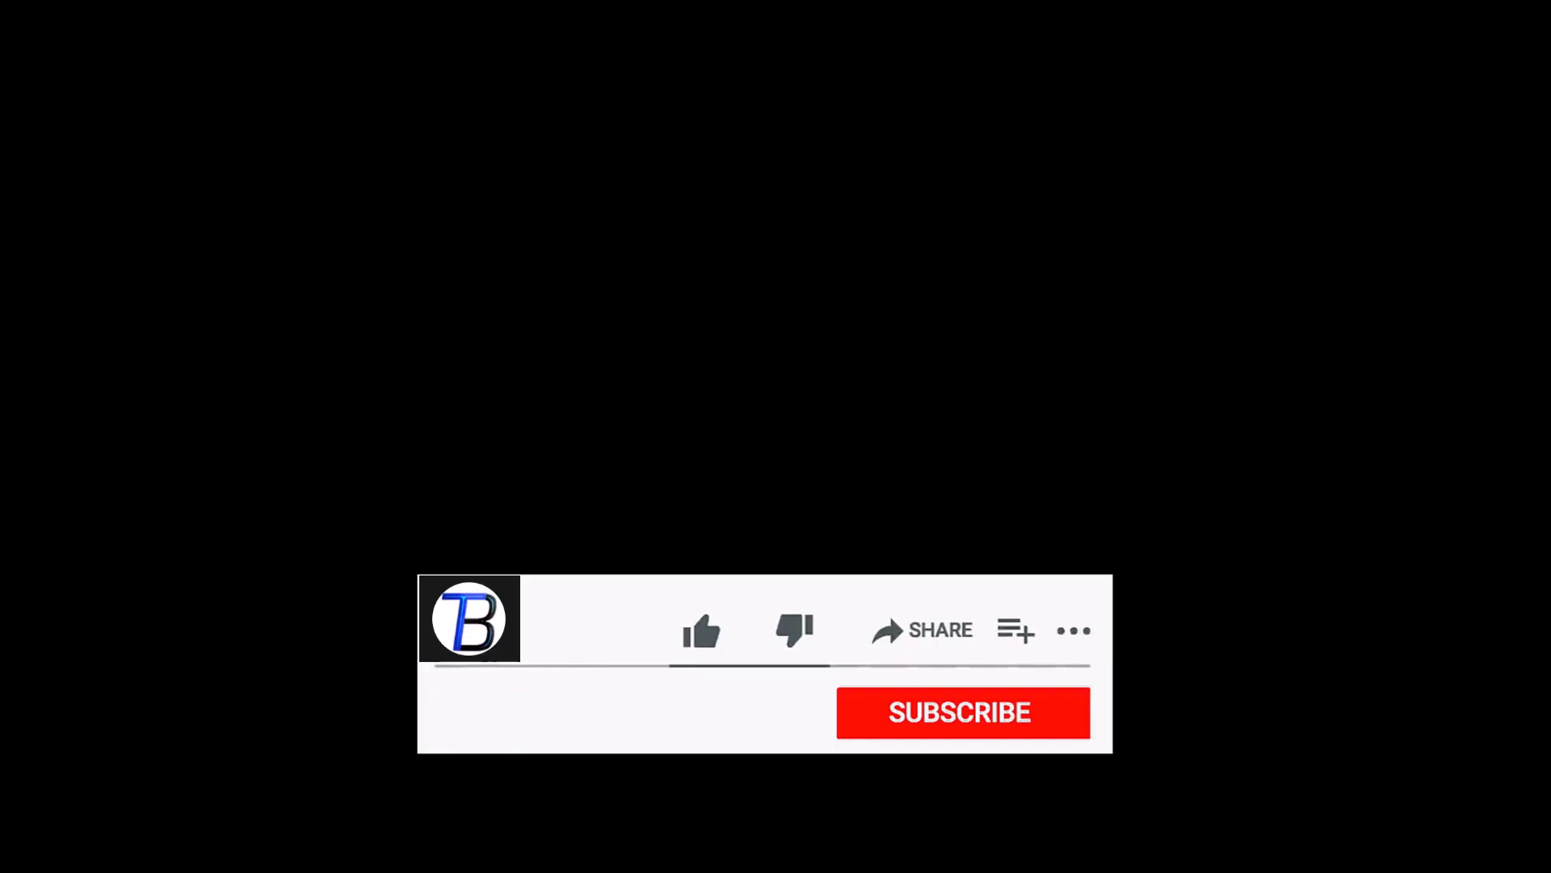